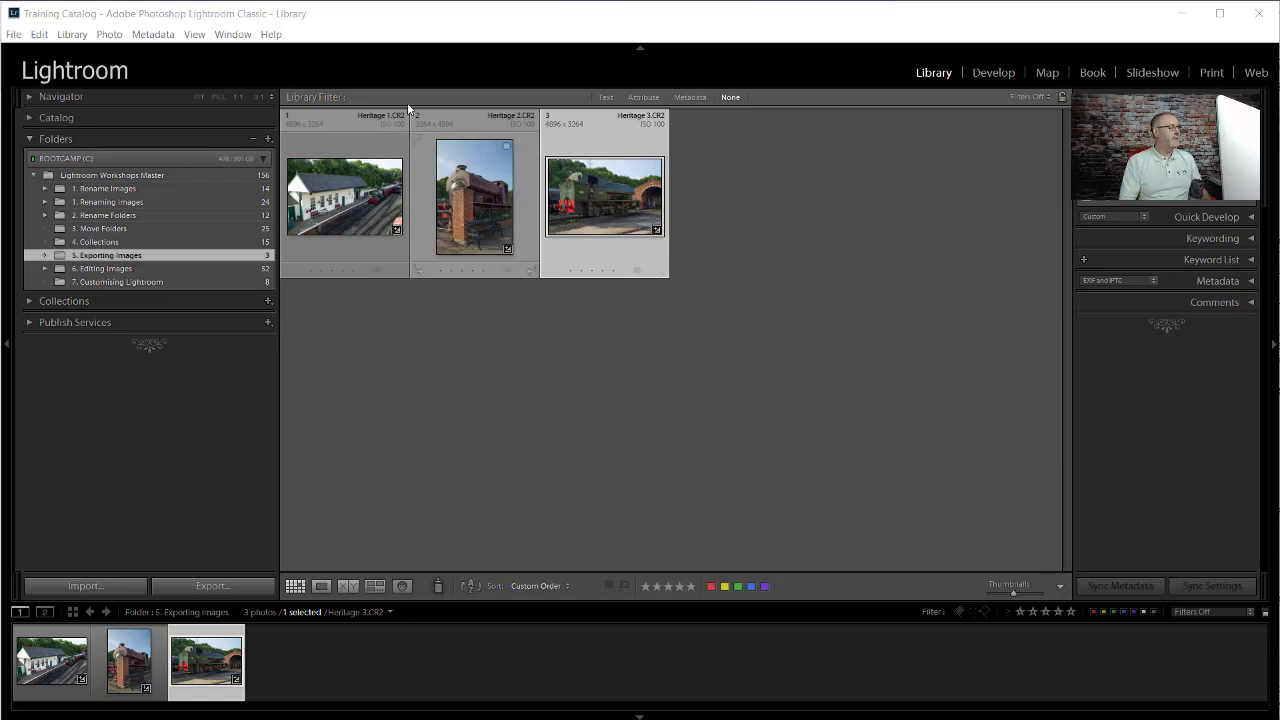
- Open the export settings for the selected locomotive photo, Heritage 3.CR2, and move the dialog clear of the first thumbnails
{"action": "left_click", "coordinate": [16, 36]}
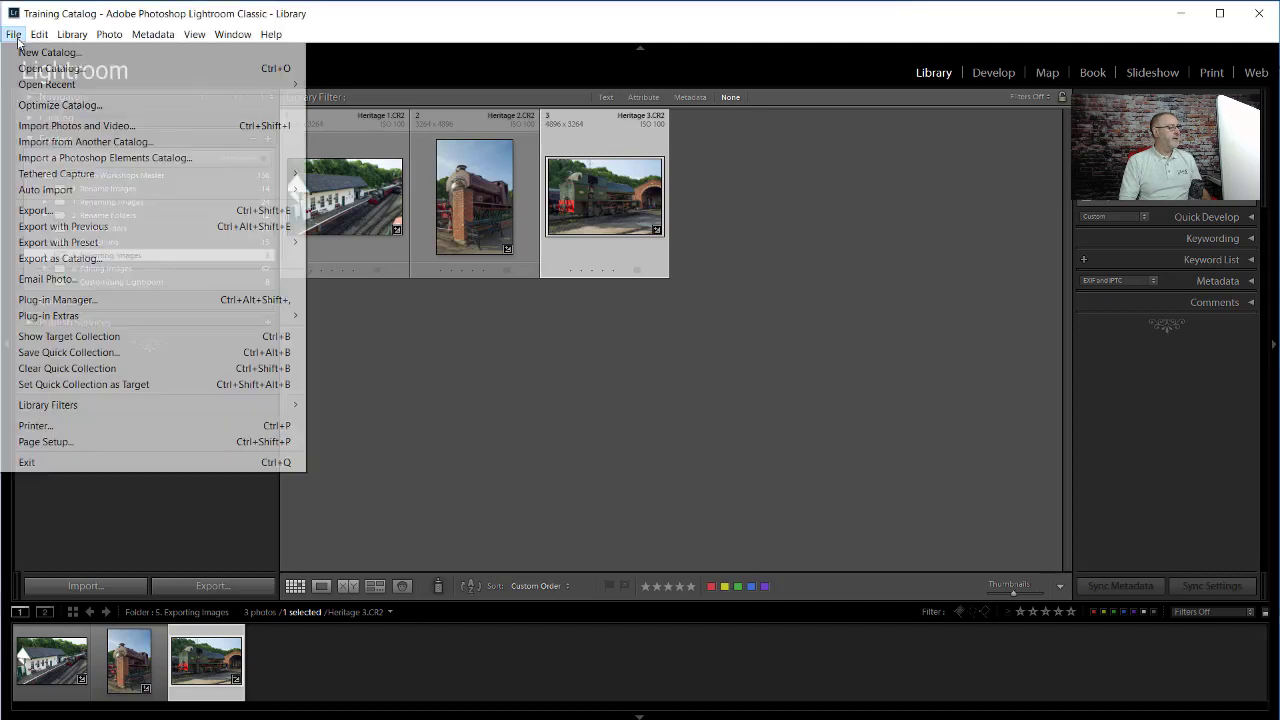
{"action": "left_click", "coordinate": [97, 211]}
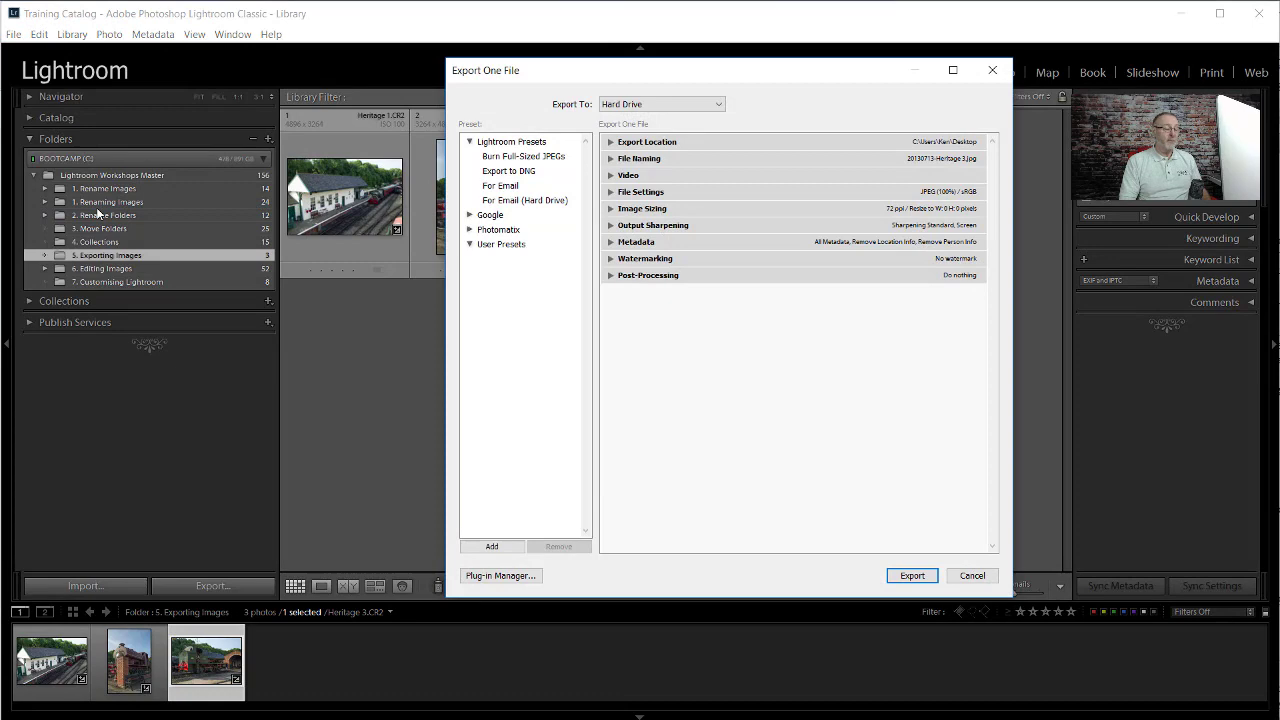
{"action": "left_click_drag", "start_coordinate": [760, 74], "coordinate": [866, 122]}
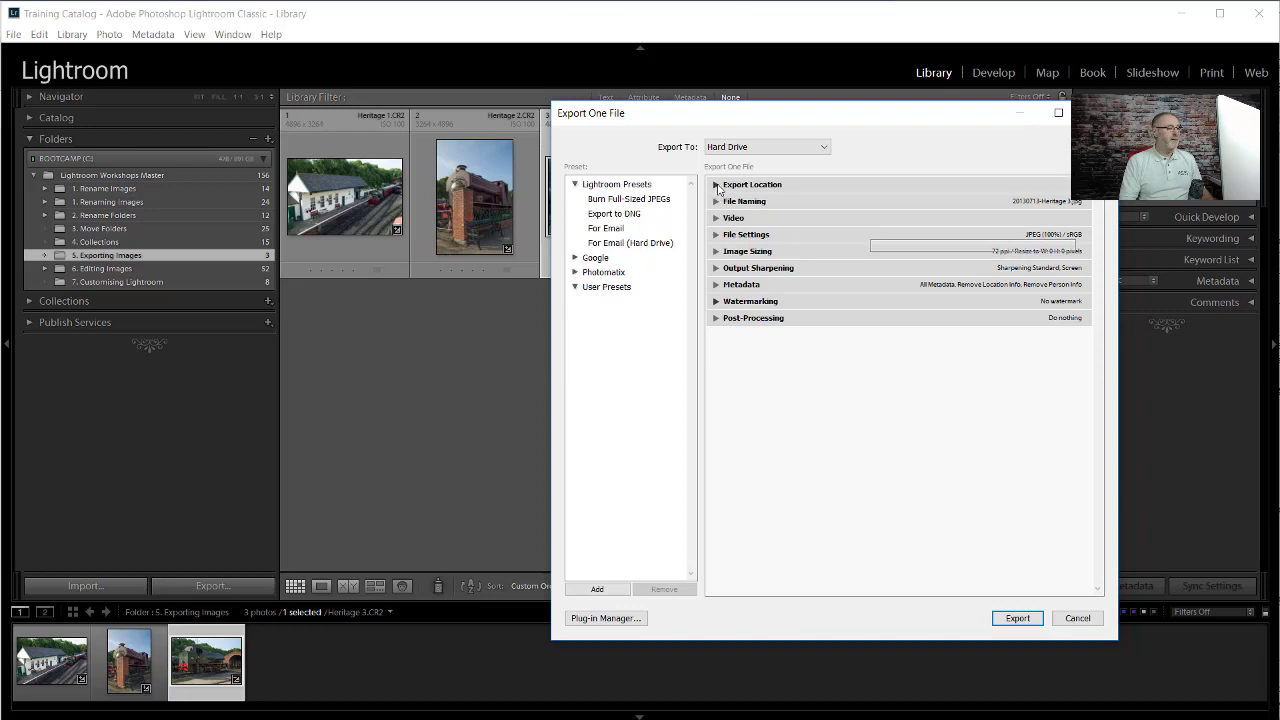
- Set the export location to a specific folder, the Desktop, with a subfolder named "Web Export"
{"action": "left_click", "coordinate": [716, 186]}
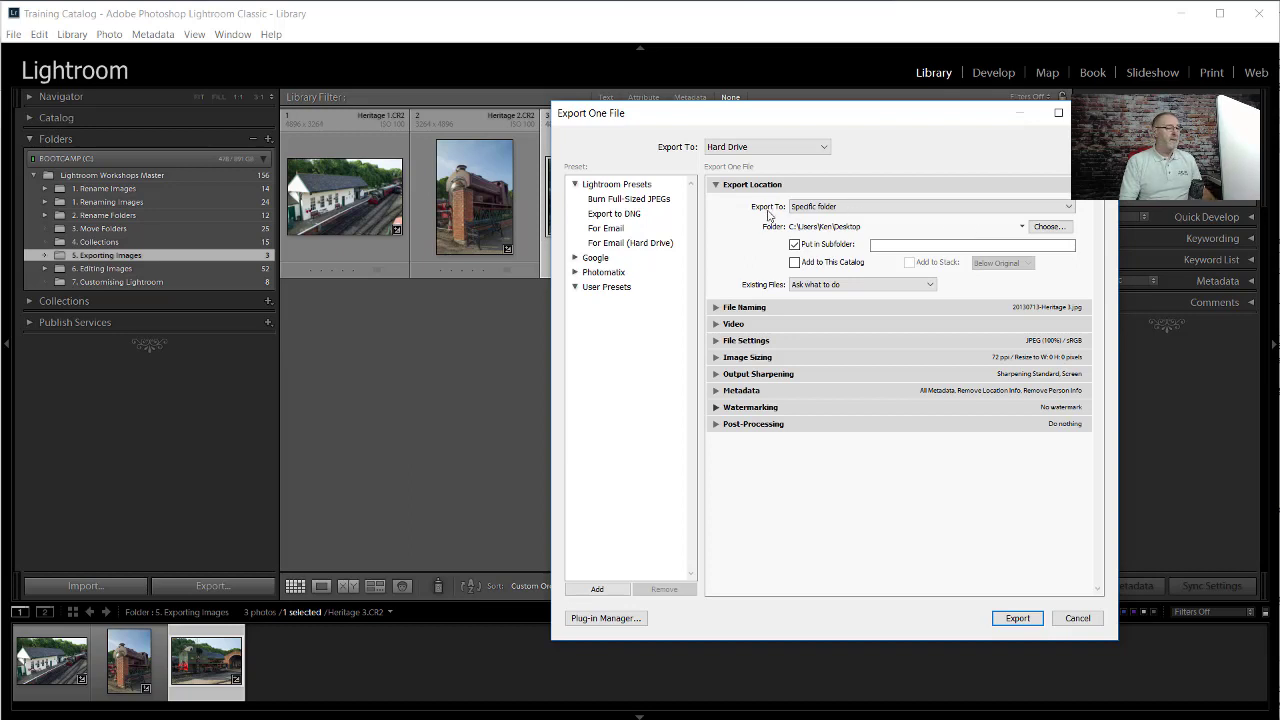
{"action": "left_click", "coordinate": [1067, 208]}
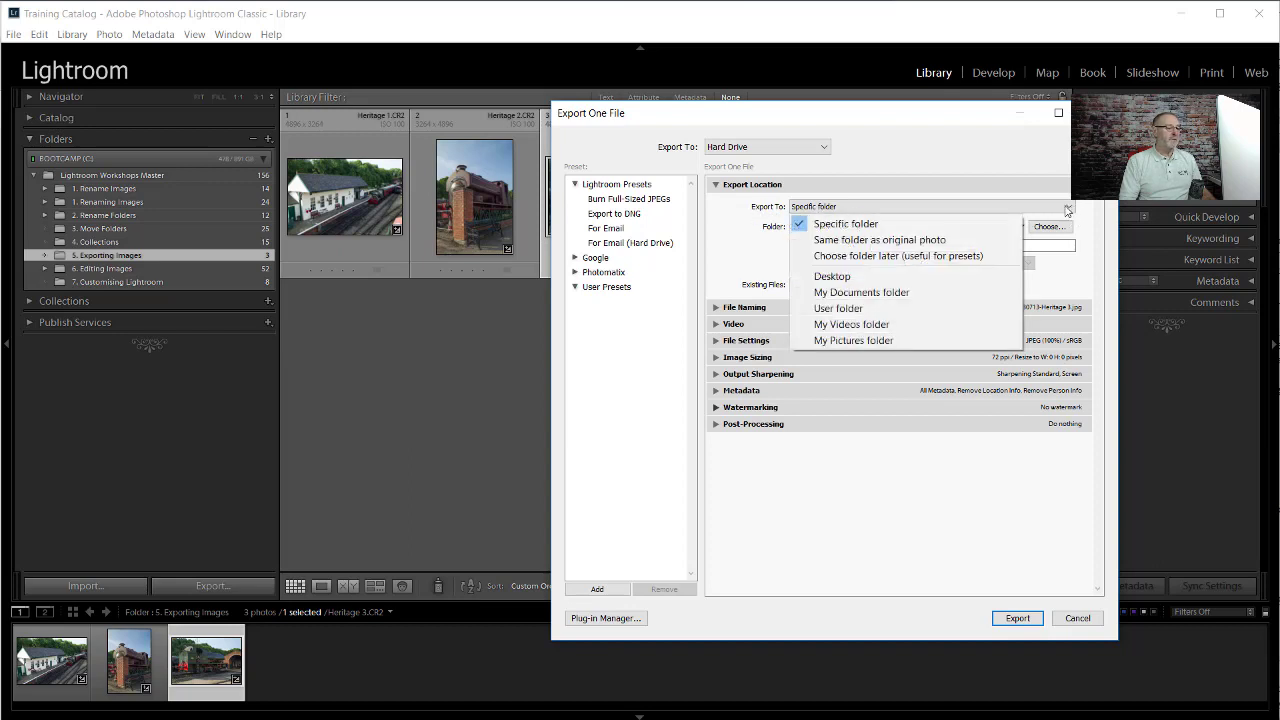
{"action": "left_click", "coordinate": [882, 224]}
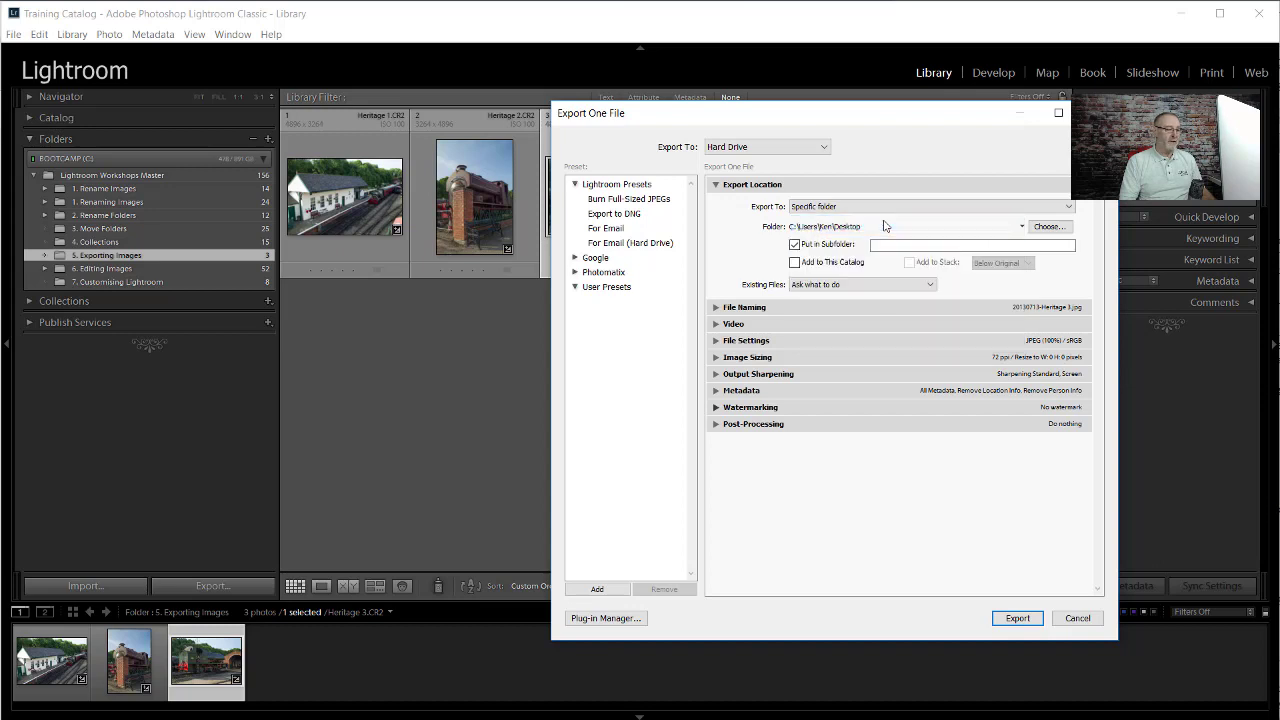
{"action": "left_click", "coordinate": [1048, 228]}
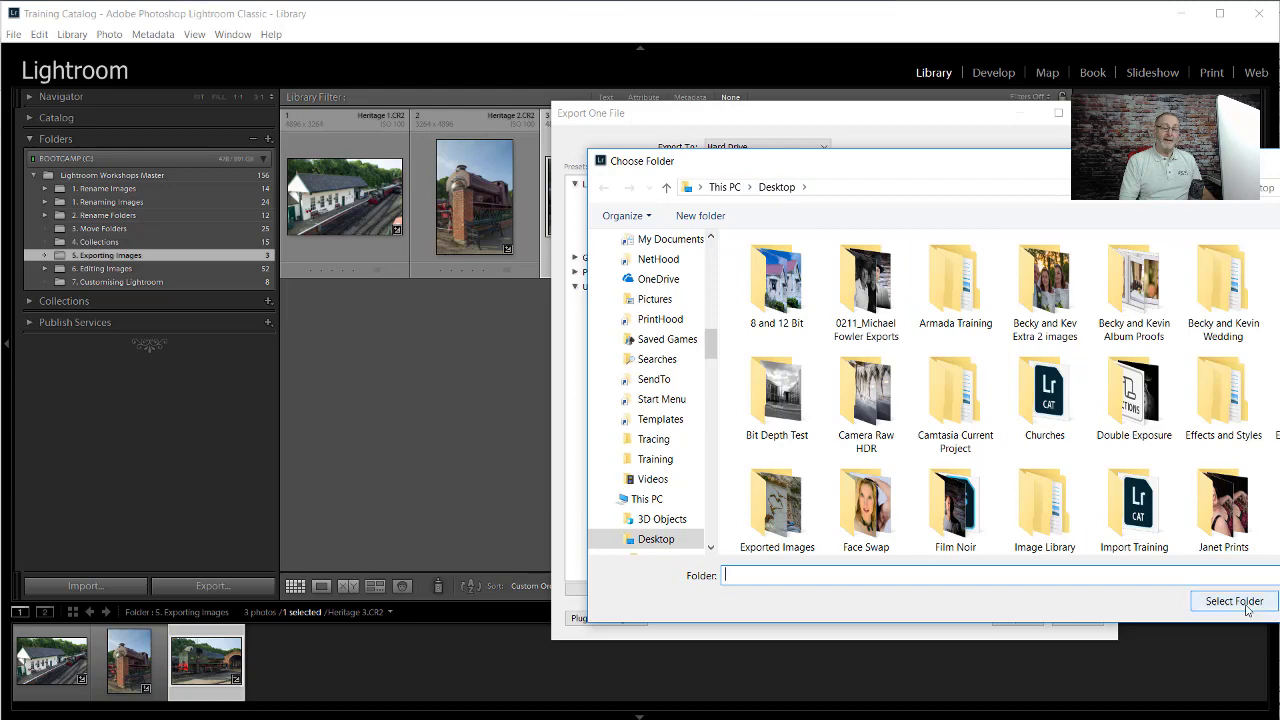
{"action": "left_click", "coordinate": [1240, 603]}
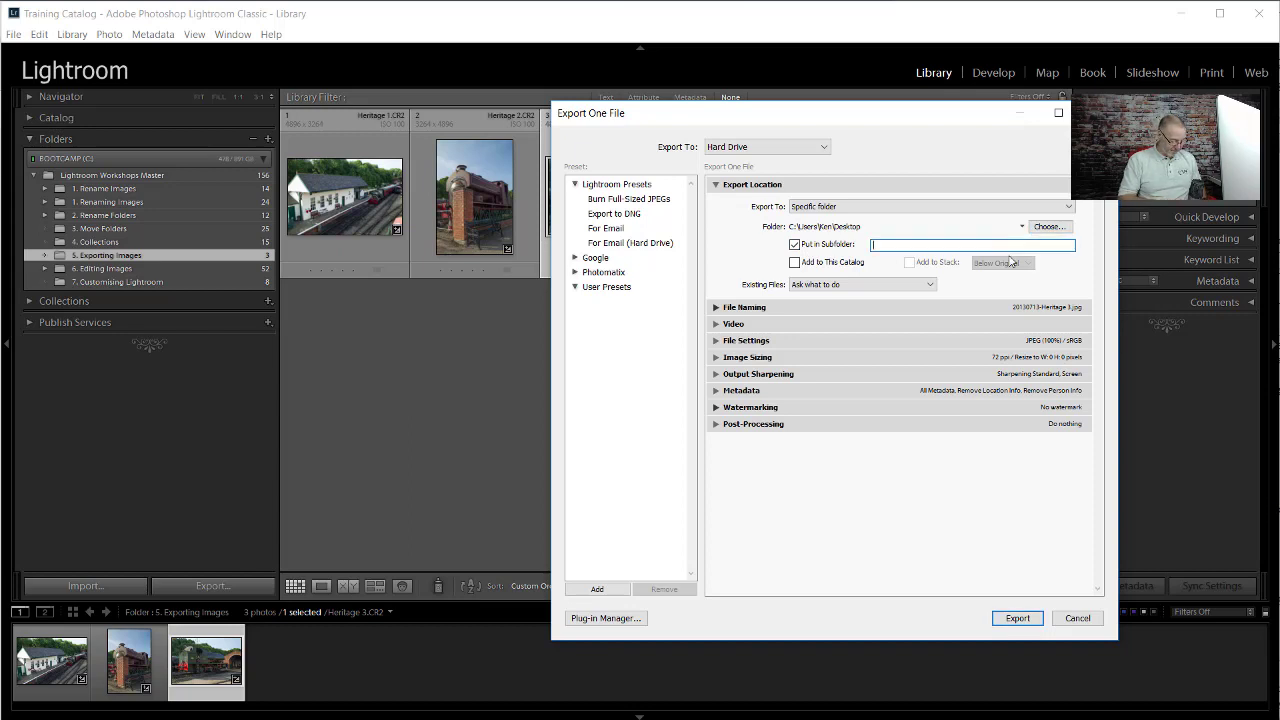
{"action": "type", "text": "We"}
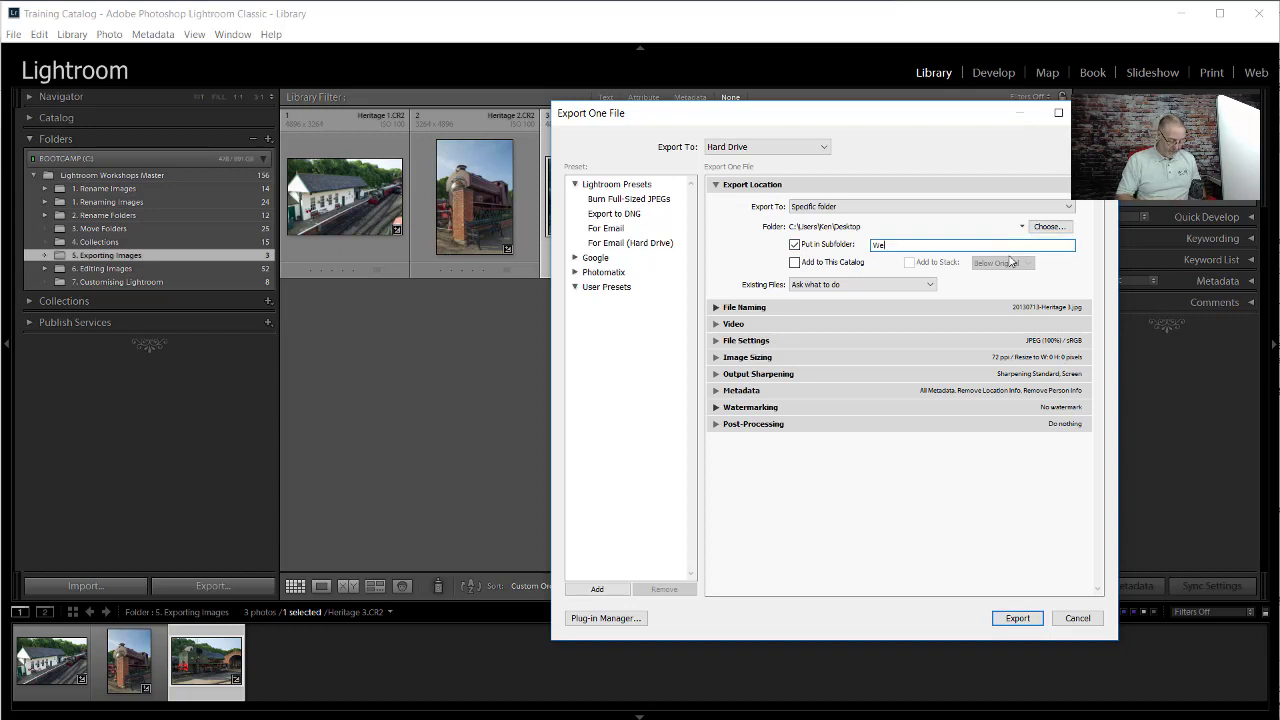
{"action": "type", "text": "b Export"}
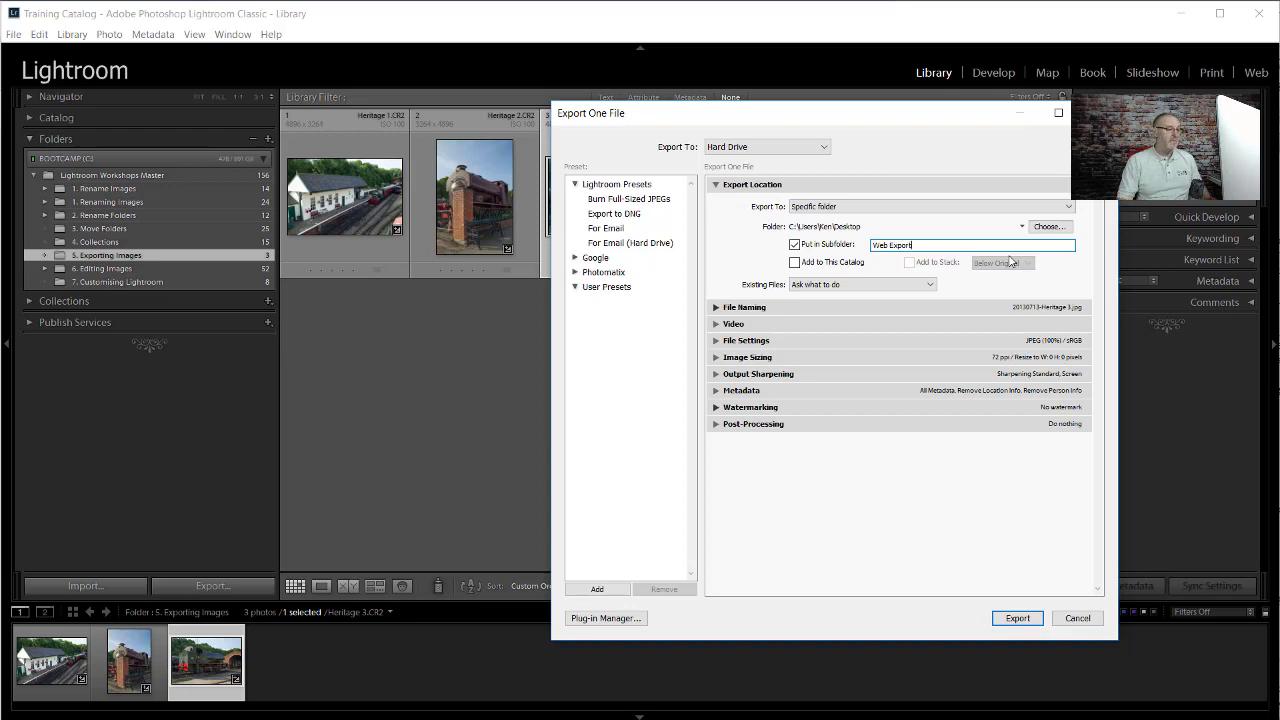
- Set the file naming to the Custom Name - Sequence template with the custom text "Train"
{"action": "left_click", "coordinate": [718, 308]}
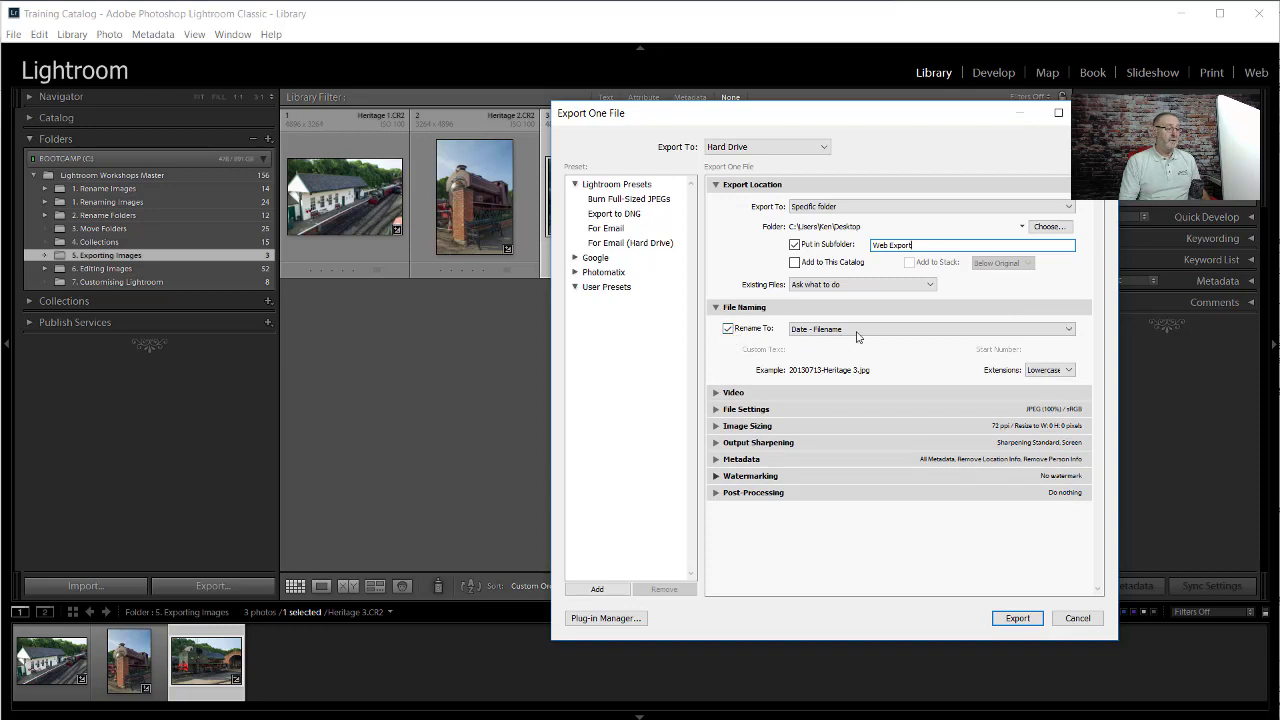
{"action": "left_click", "coordinate": [1067, 334]}
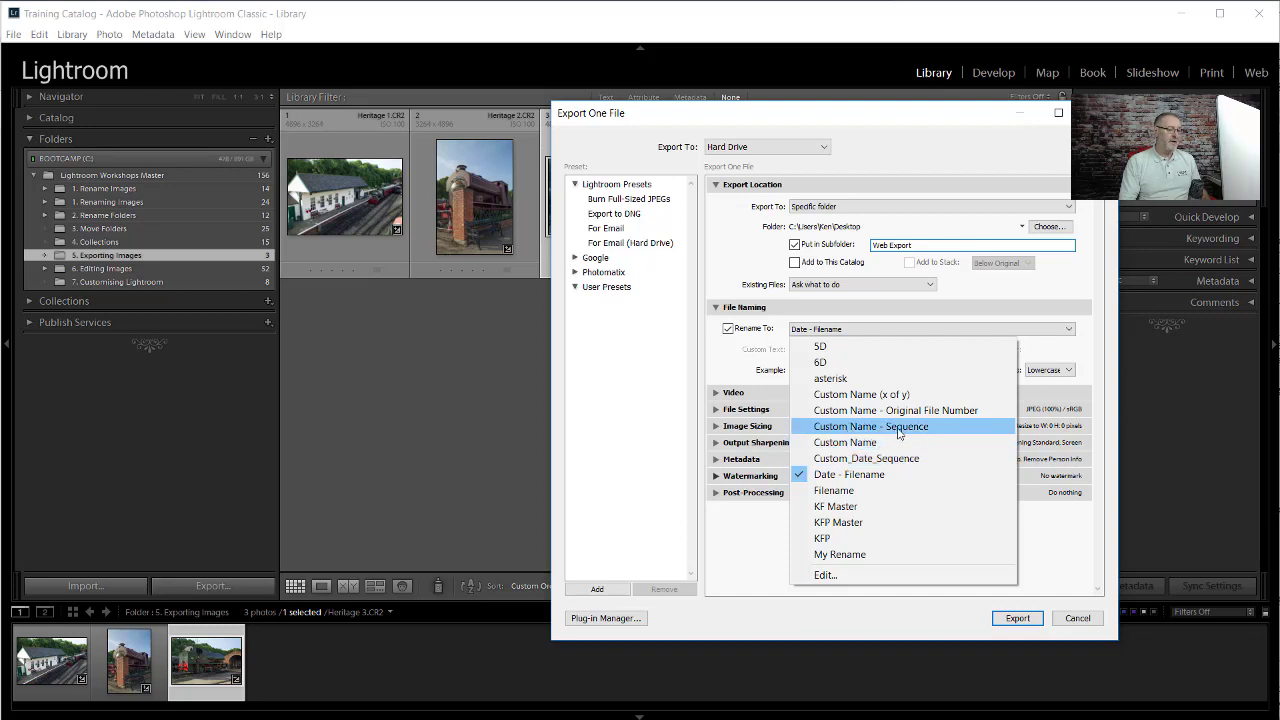
{"action": "left_click", "coordinate": [900, 428]}
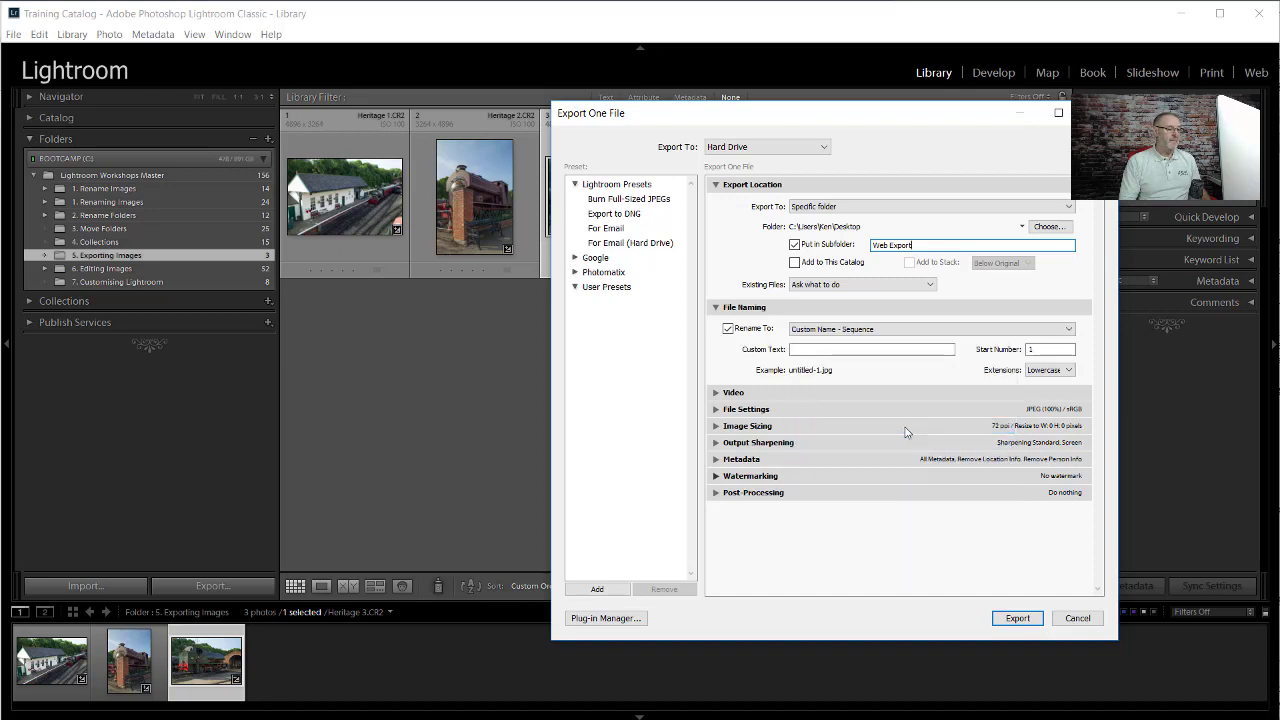
{"action": "left_click", "coordinate": [871, 349]}
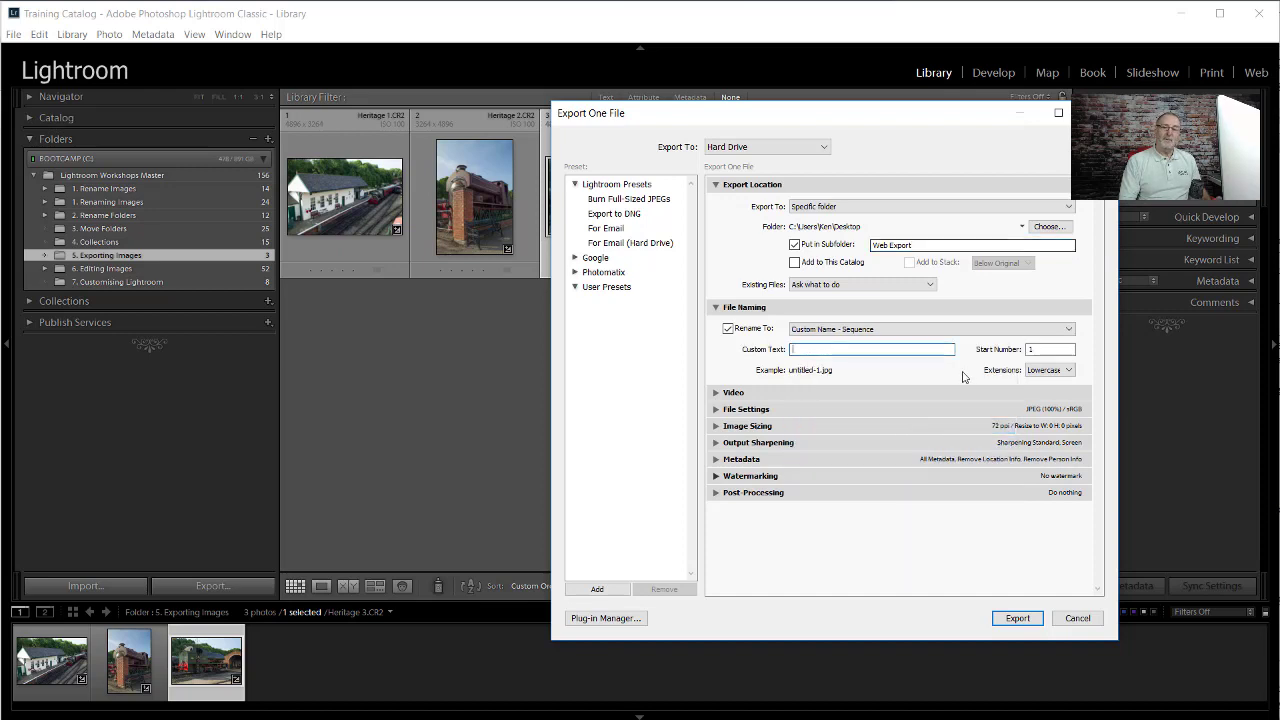
{"action": "type", "text": "T"}
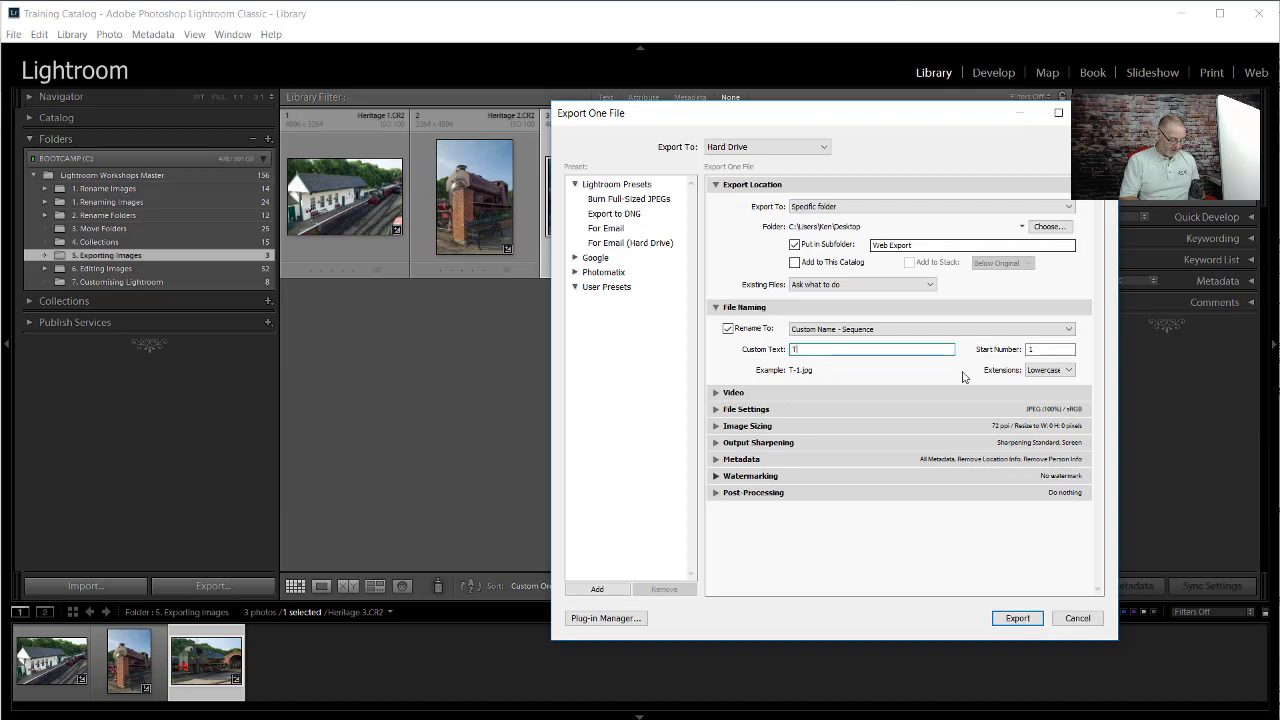
{"action": "type", "text": "rain"}
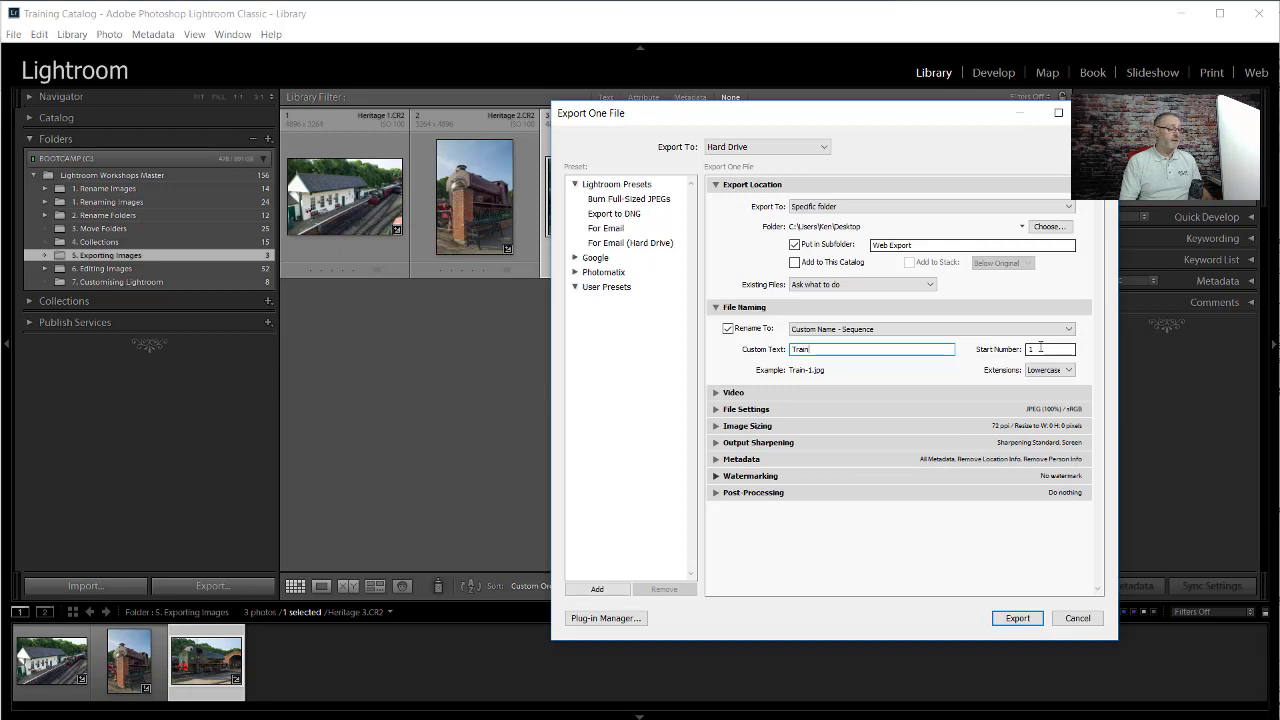
- Show the file settings and set the image sizing to fit a width and height of 800 by 800 pixels
{"action": "left_click", "coordinate": [718, 410]}
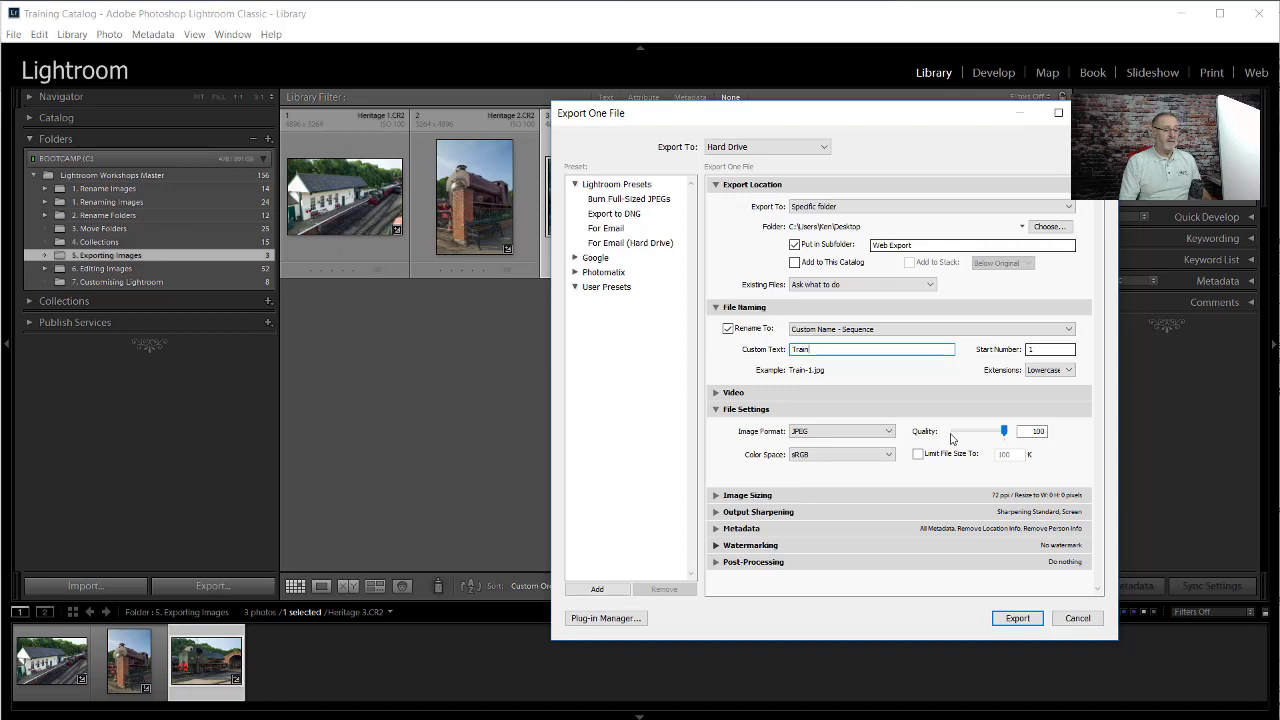
{"action": "left_click", "coordinate": [716, 496]}
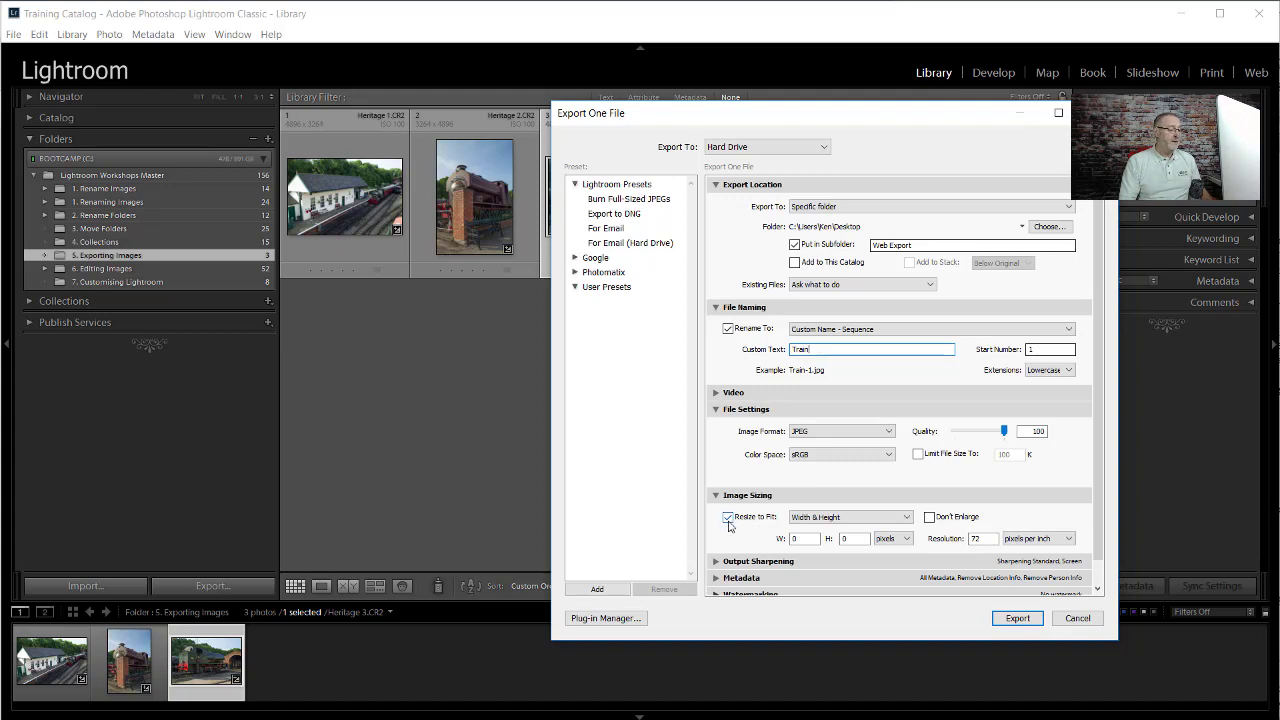
{"action": "left_click", "coordinate": [907, 518]}
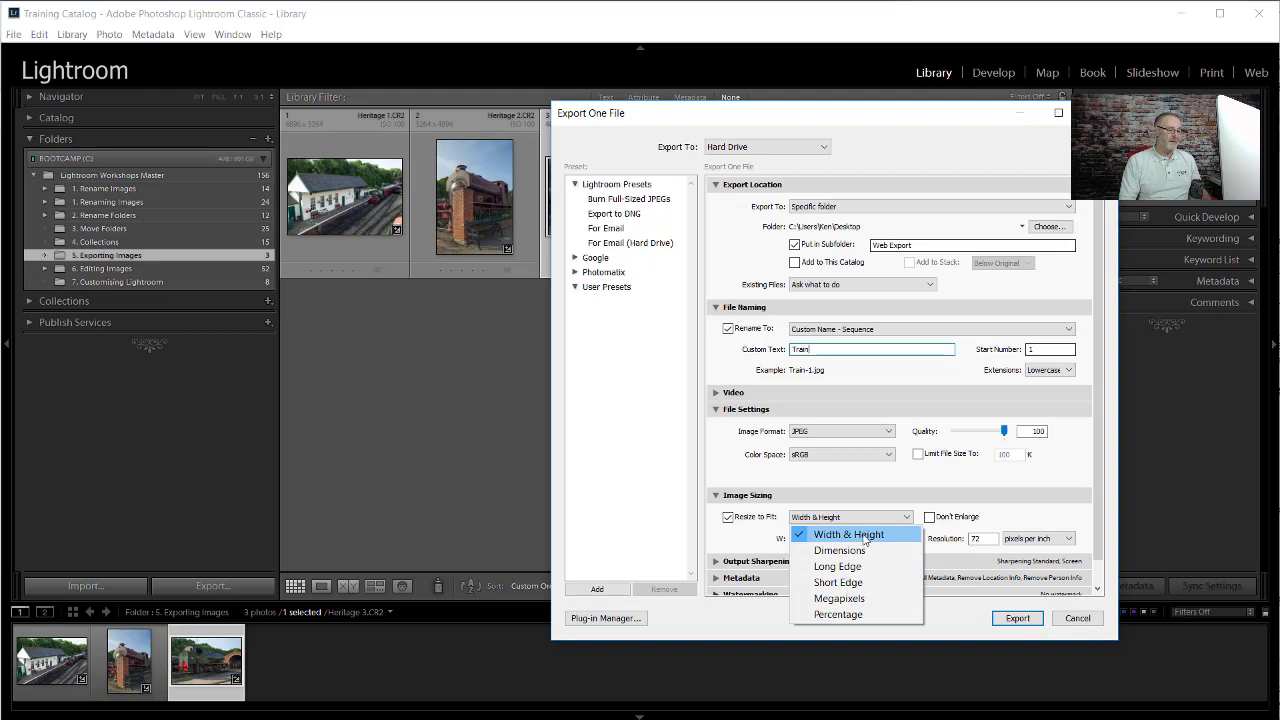
{"action": "left_click", "coordinate": [865, 536]}
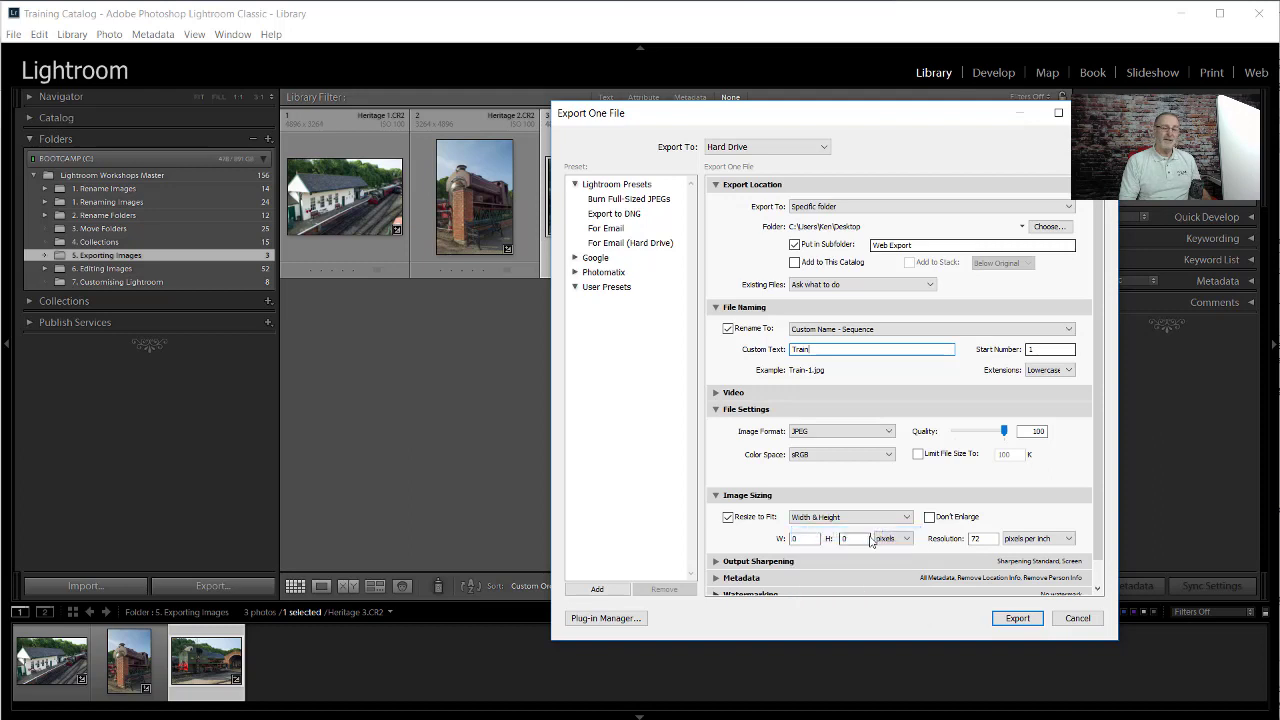
{"action": "left_click", "coordinate": [798, 539]}
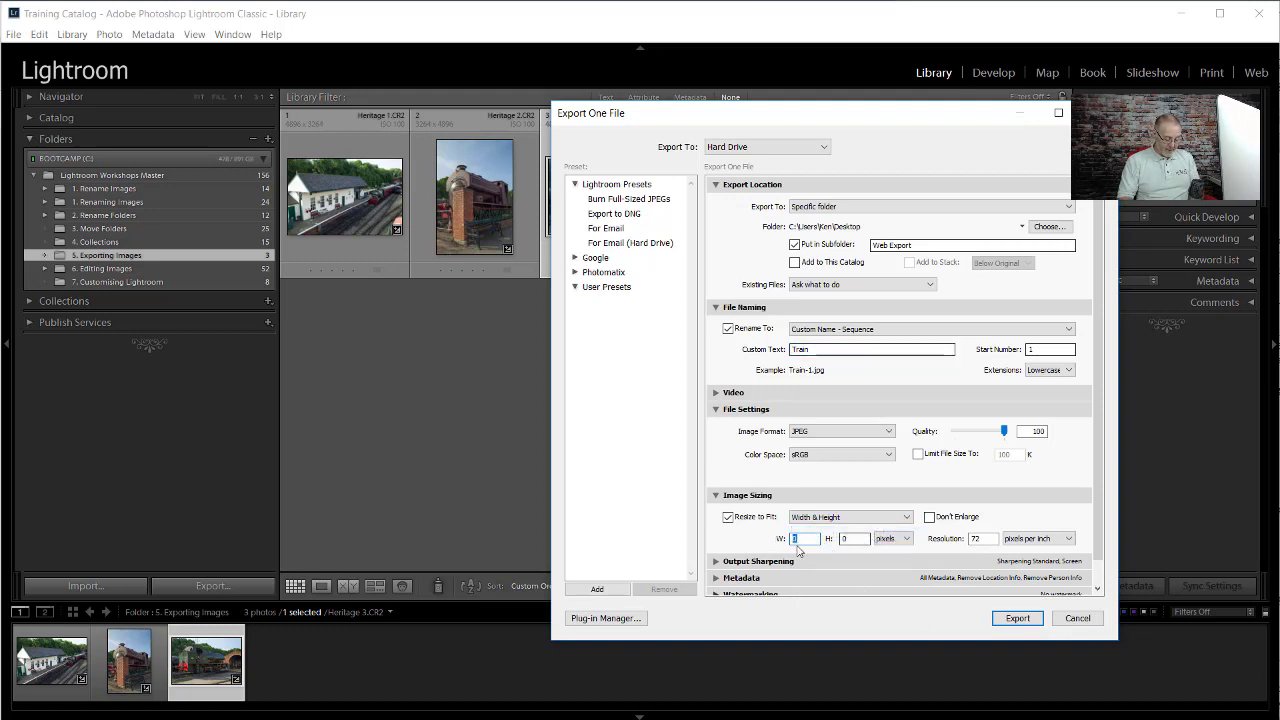
{"action": "type", "text": "800"}
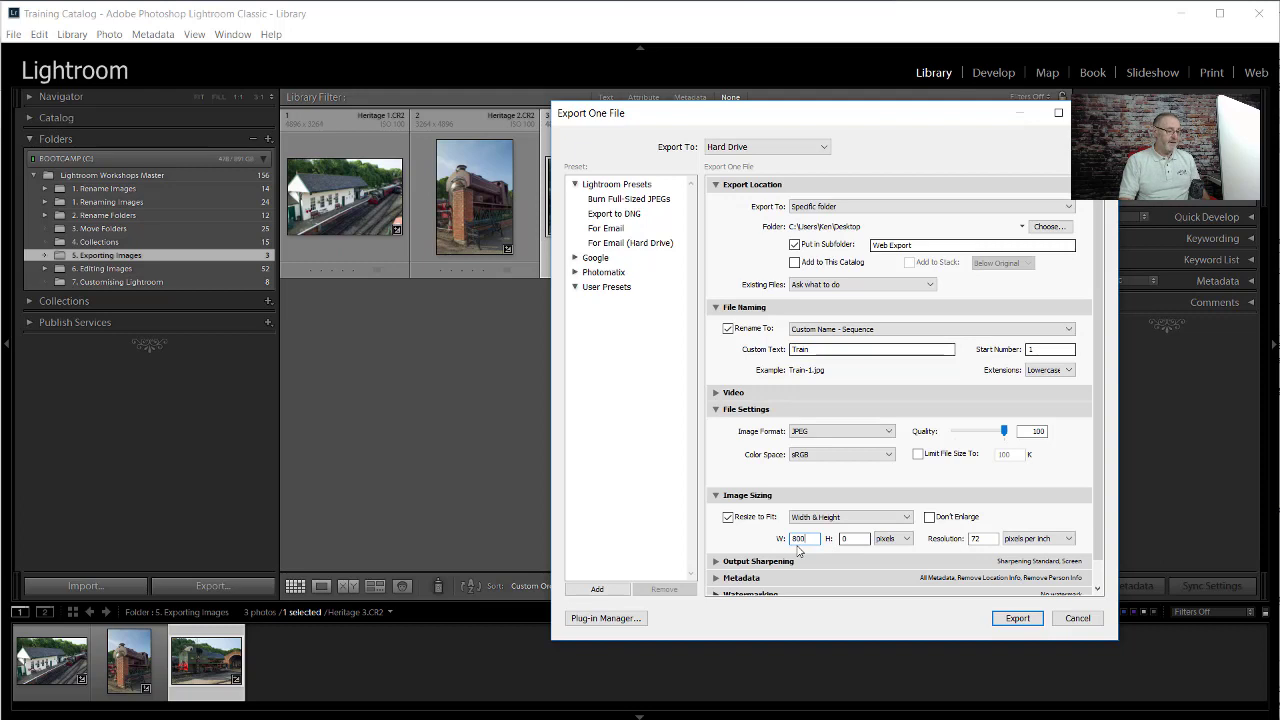
{"action": "left_click", "coordinate": [855, 539]}
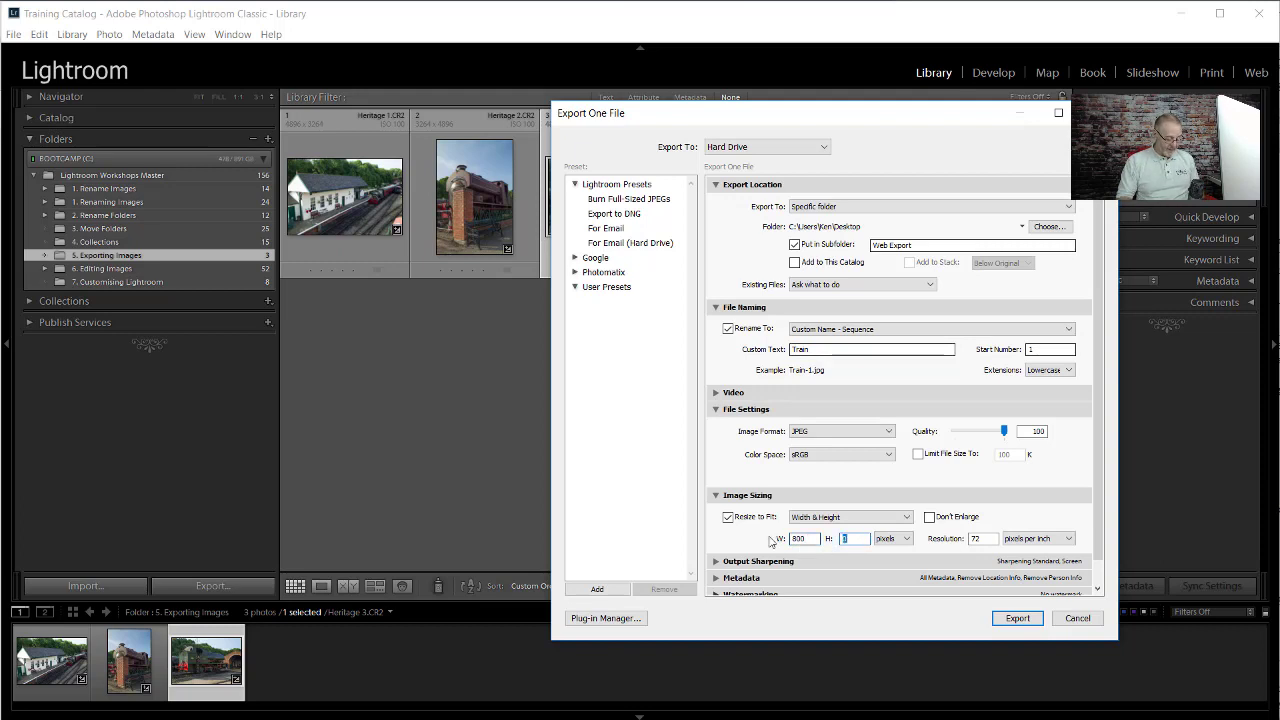
{"action": "type", "text": "800"}
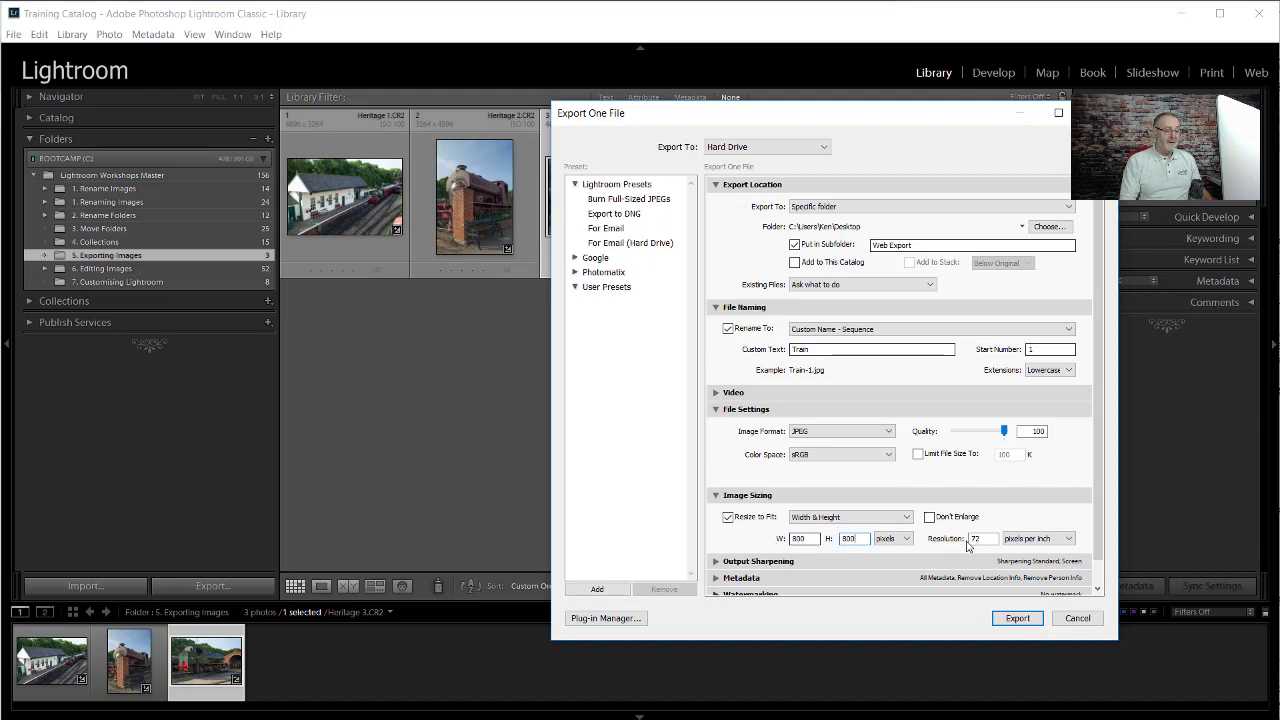
- Show the output sharpening options and choose the Standard amount for screen sharpening
{"action": "left_click", "coordinate": [717, 561]}
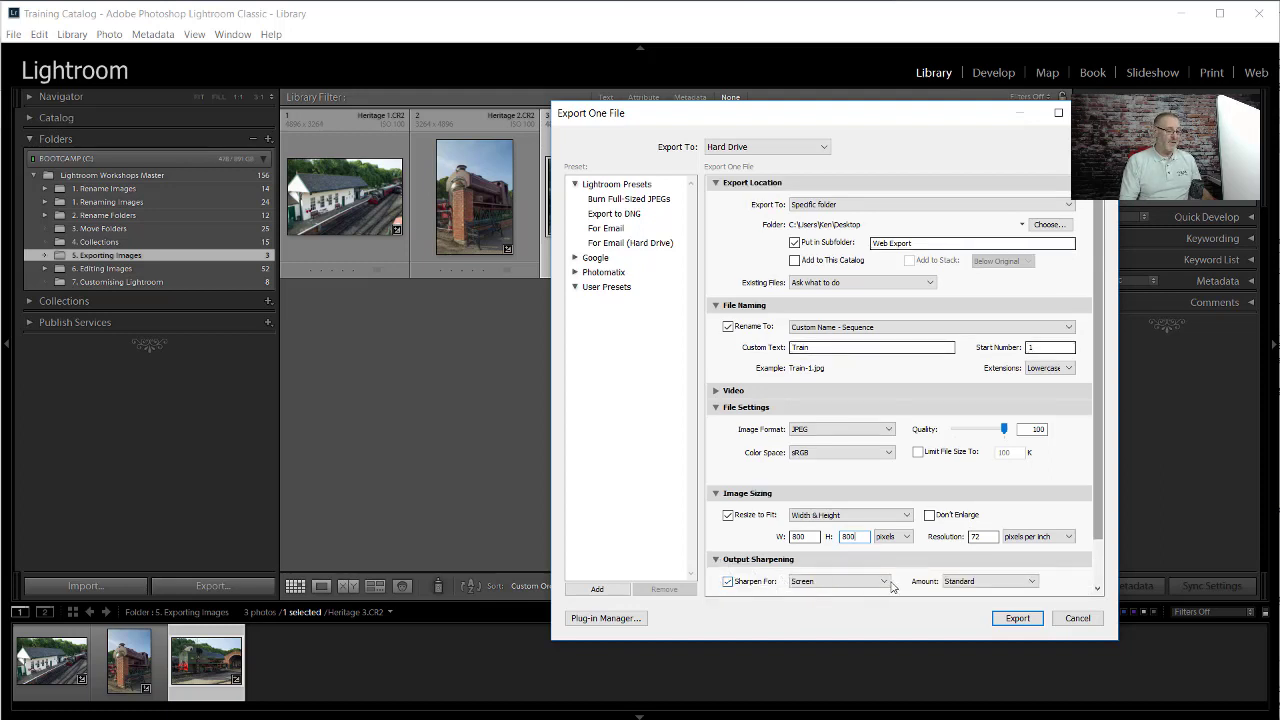
{"action": "left_click", "coordinate": [1032, 583]}
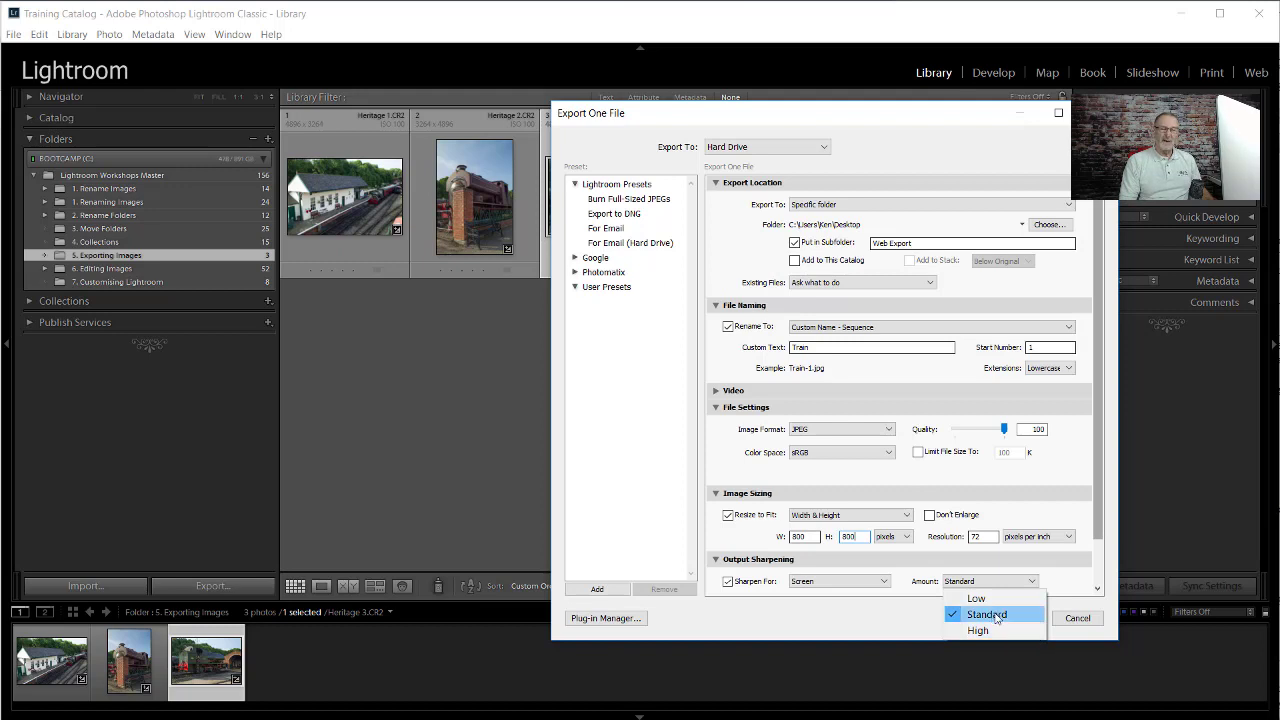
{"action": "left_click", "coordinate": [995, 614]}
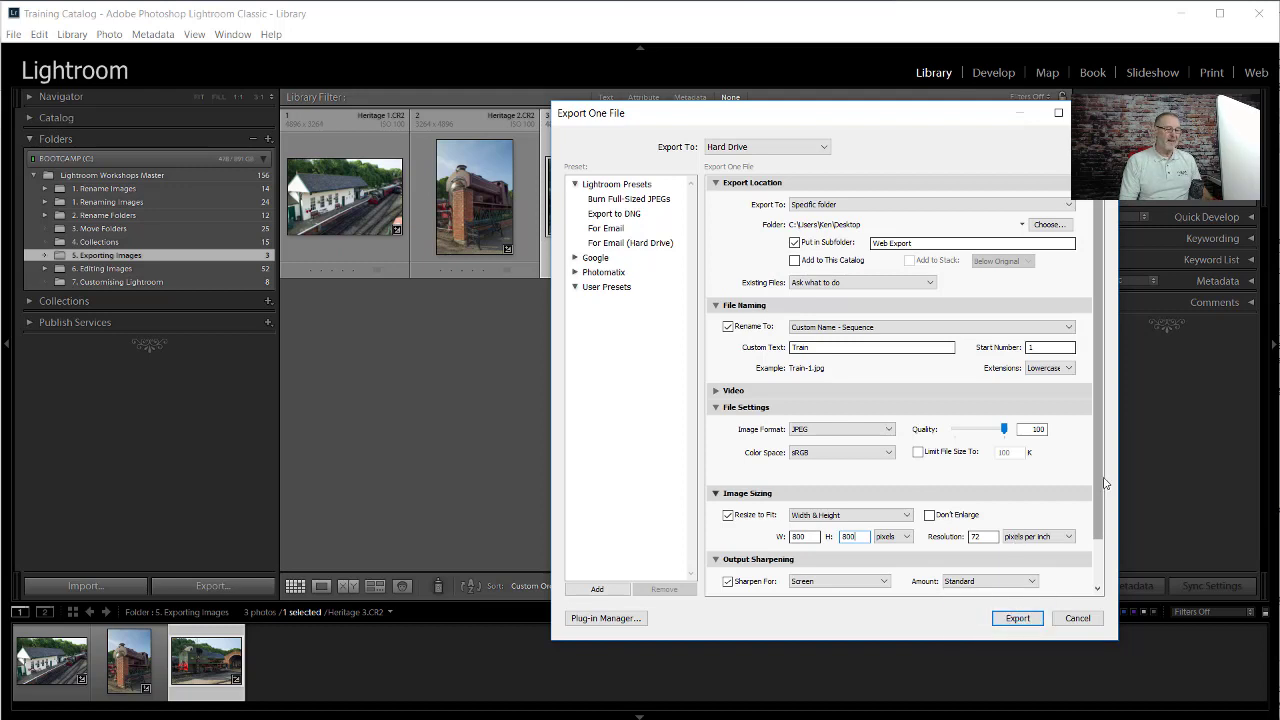
- Show the metadata options of the export and choose to include All Metadata
{"action": "scroll", "coordinate": [1099, 522], "scroll_direction": "down", "scroll_amount": 2}
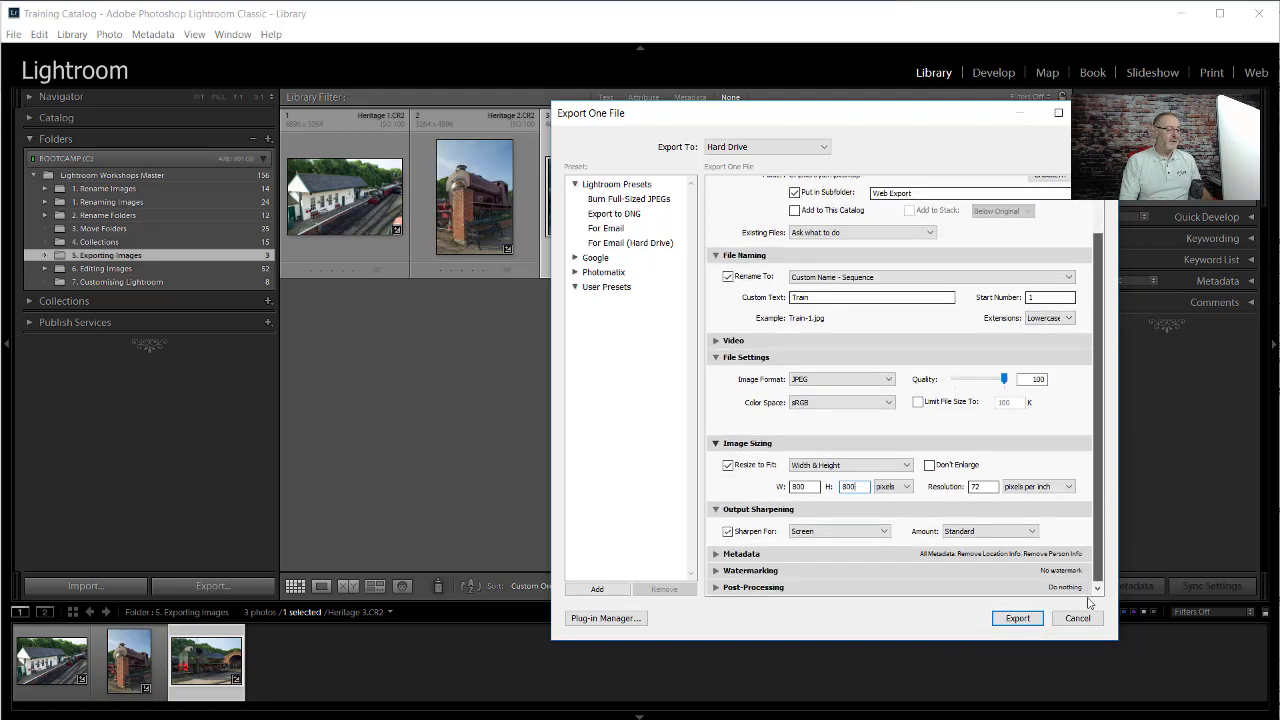
{"action": "left_click", "coordinate": [716, 555]}
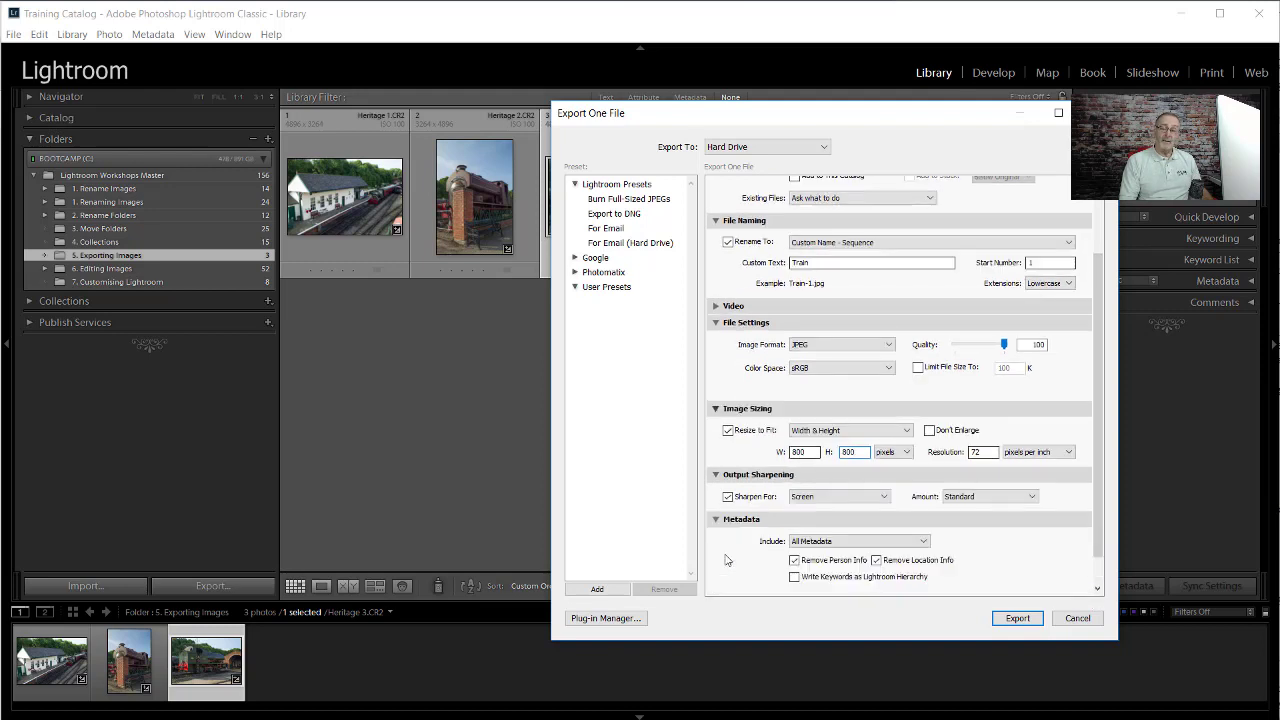
{"action": "left_click", "coordinate": [924, 543]}
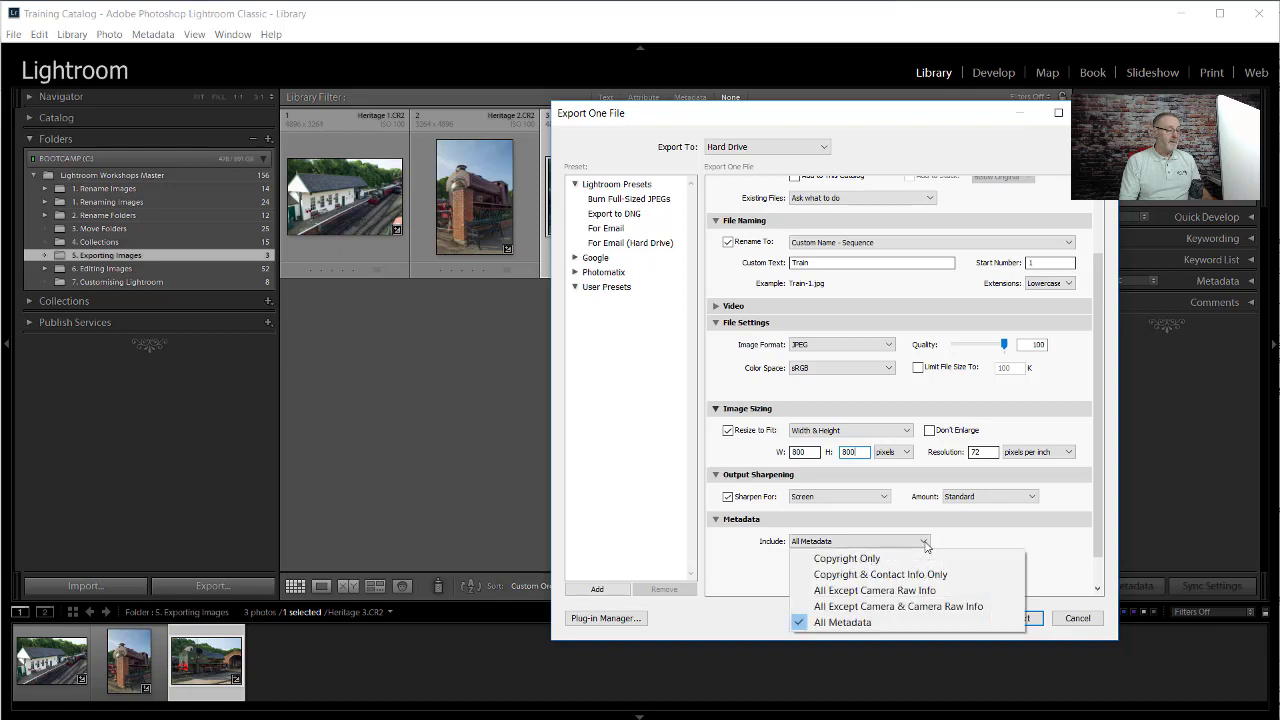
{"action": "left_click", "coordinate": [923, 541]}
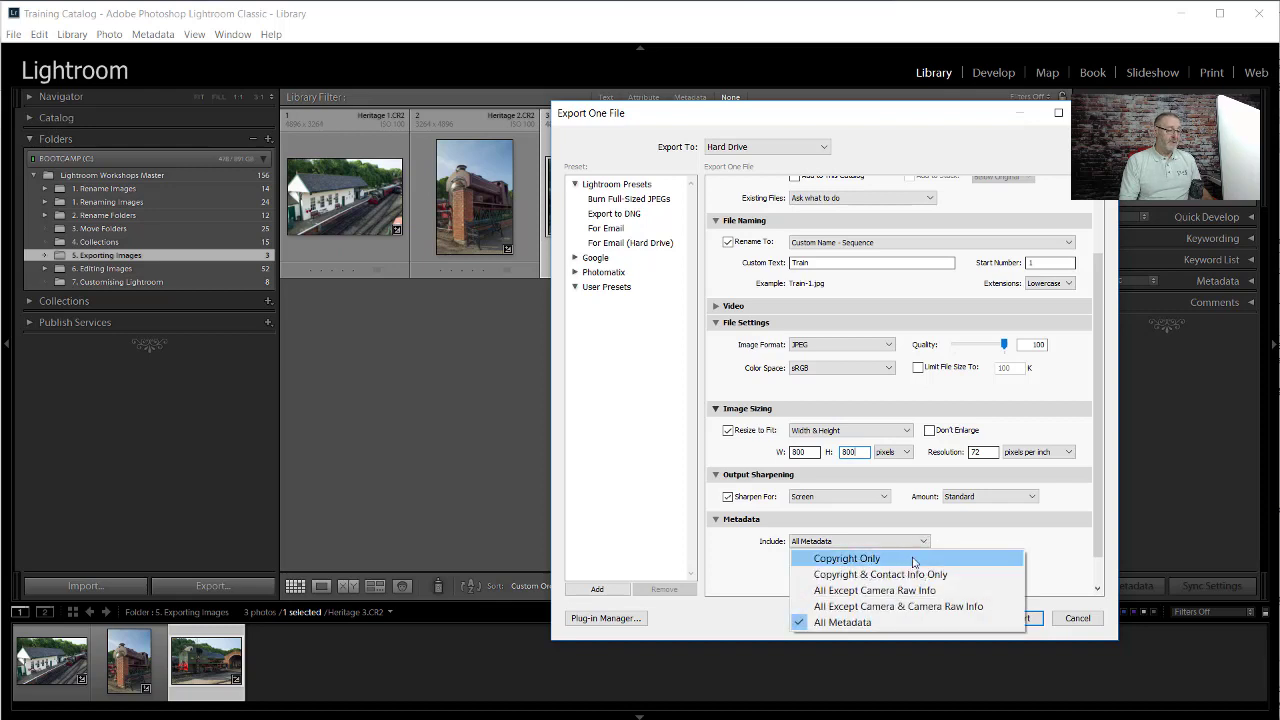
{"action": "left_click", "coordinate": [893, 621]}
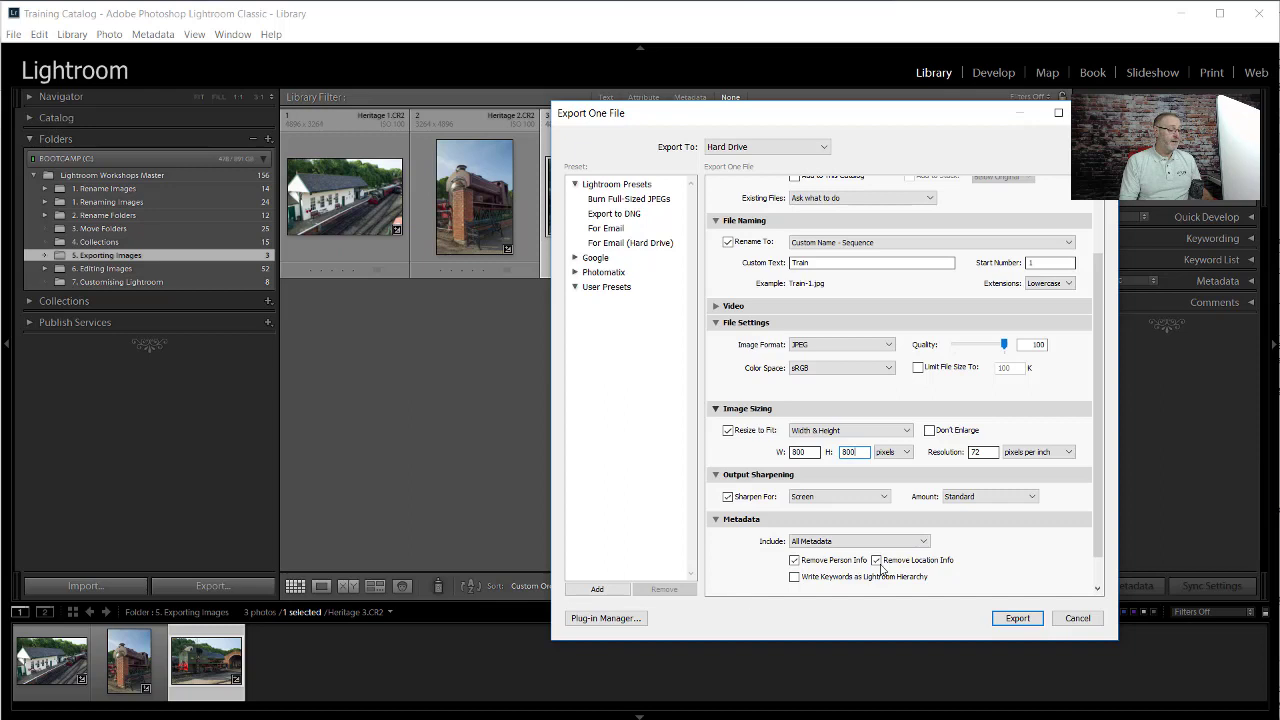
- Show the watermarking options of the export and enable the watermark with the KFWM Graphical design
{"action": "scroll", "coordinate": [1100, 547], "scroll_direction": "down", "scroll_amount": 2}
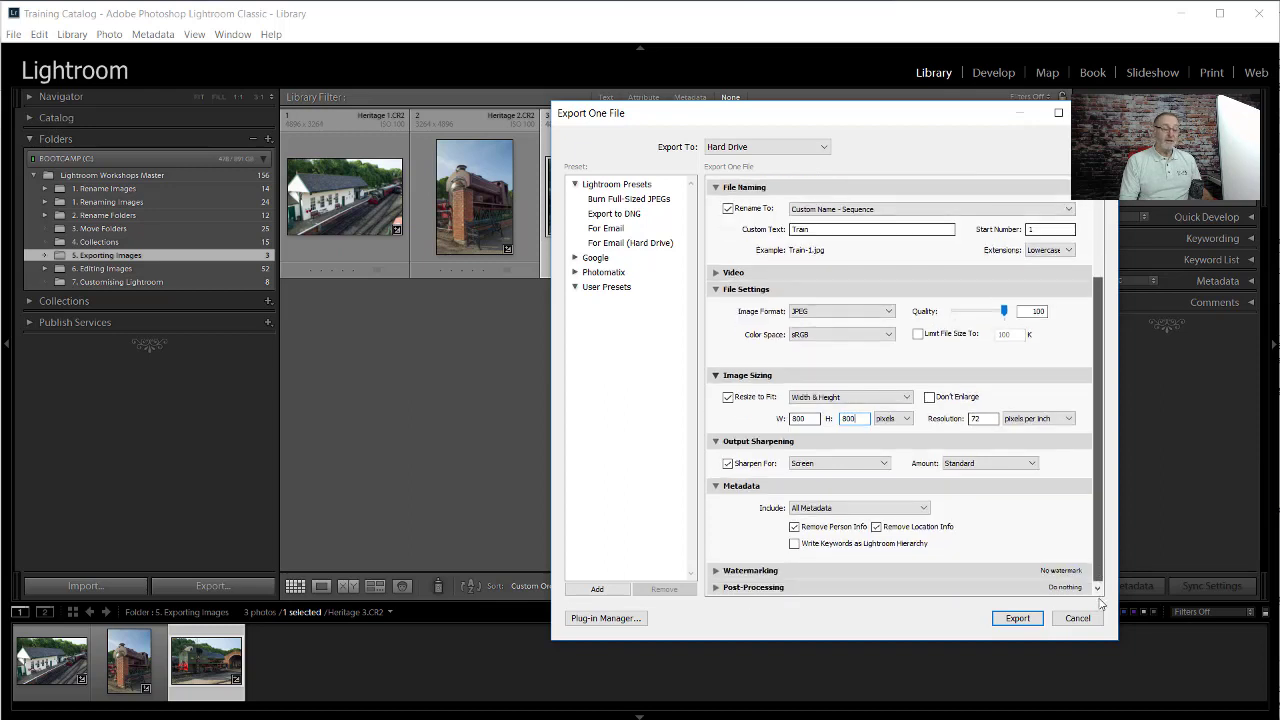
{"action": "left_click", "coordinate": [716, 571]}
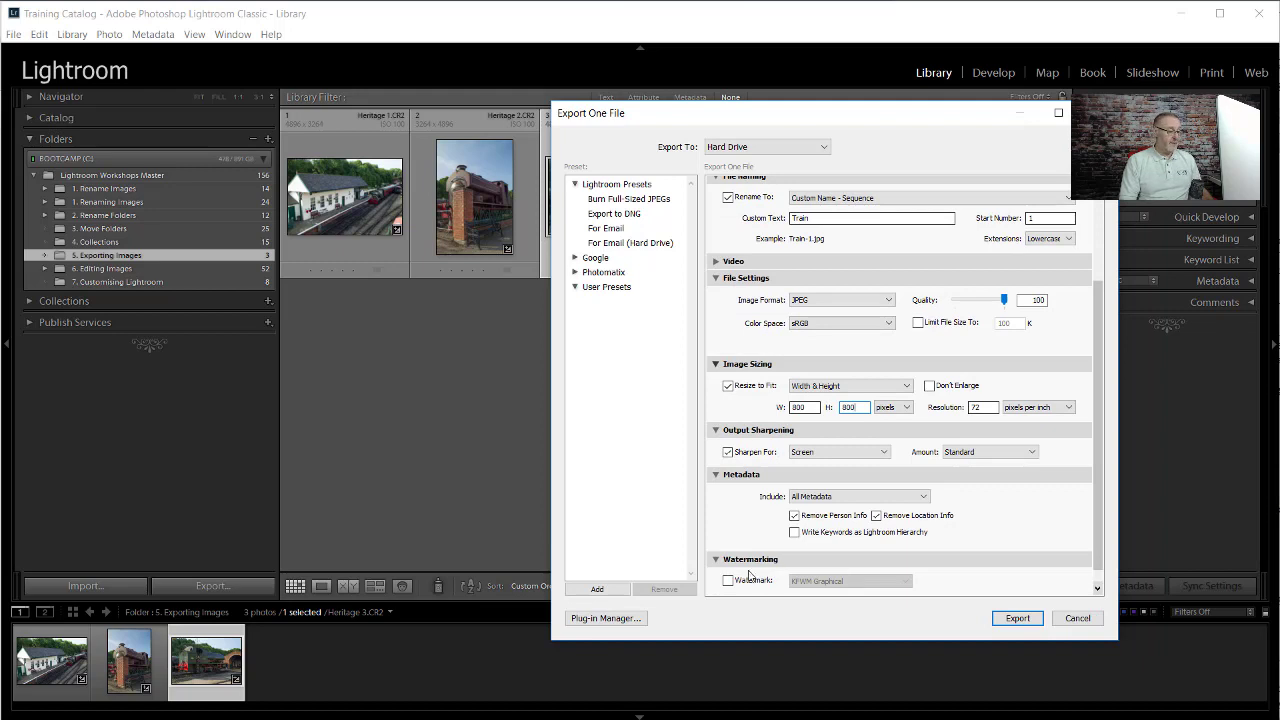
{"action": "scroll", "coordinate": [1096, 525], "scroll_direction": "down", "scroll_amount": 1}
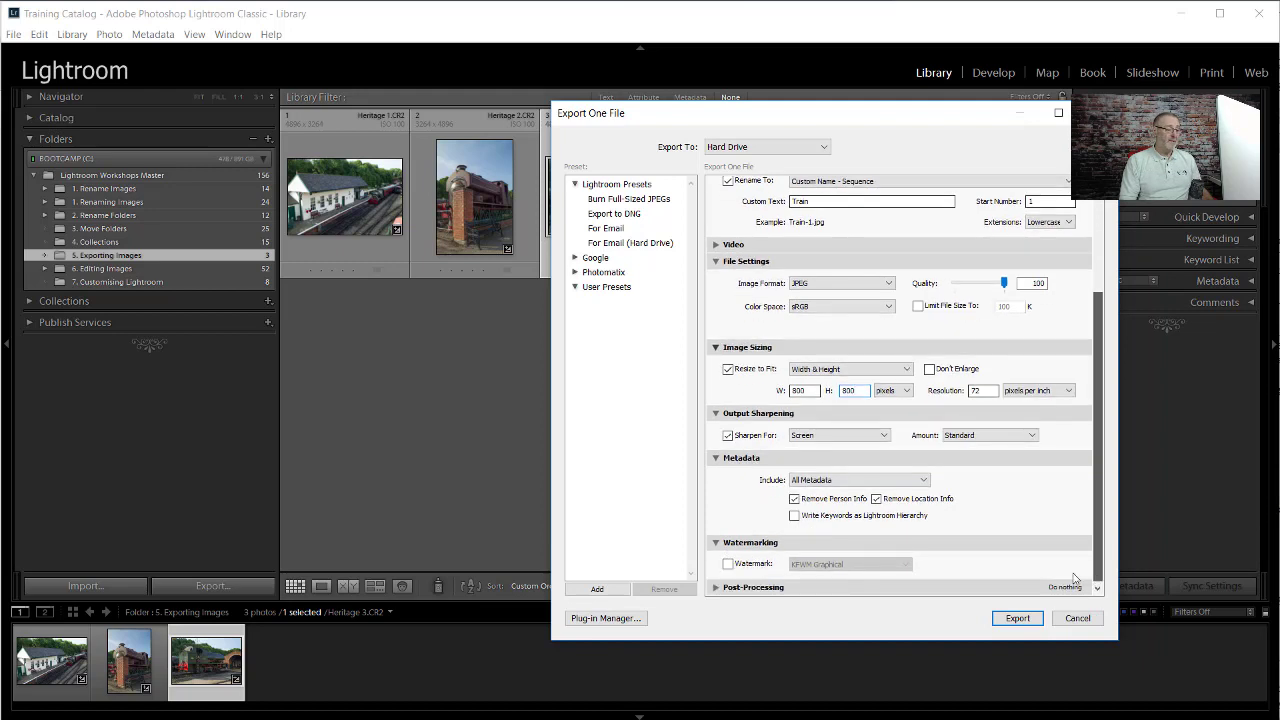
{"action": "left_click", "coordinate": [728, 564]}
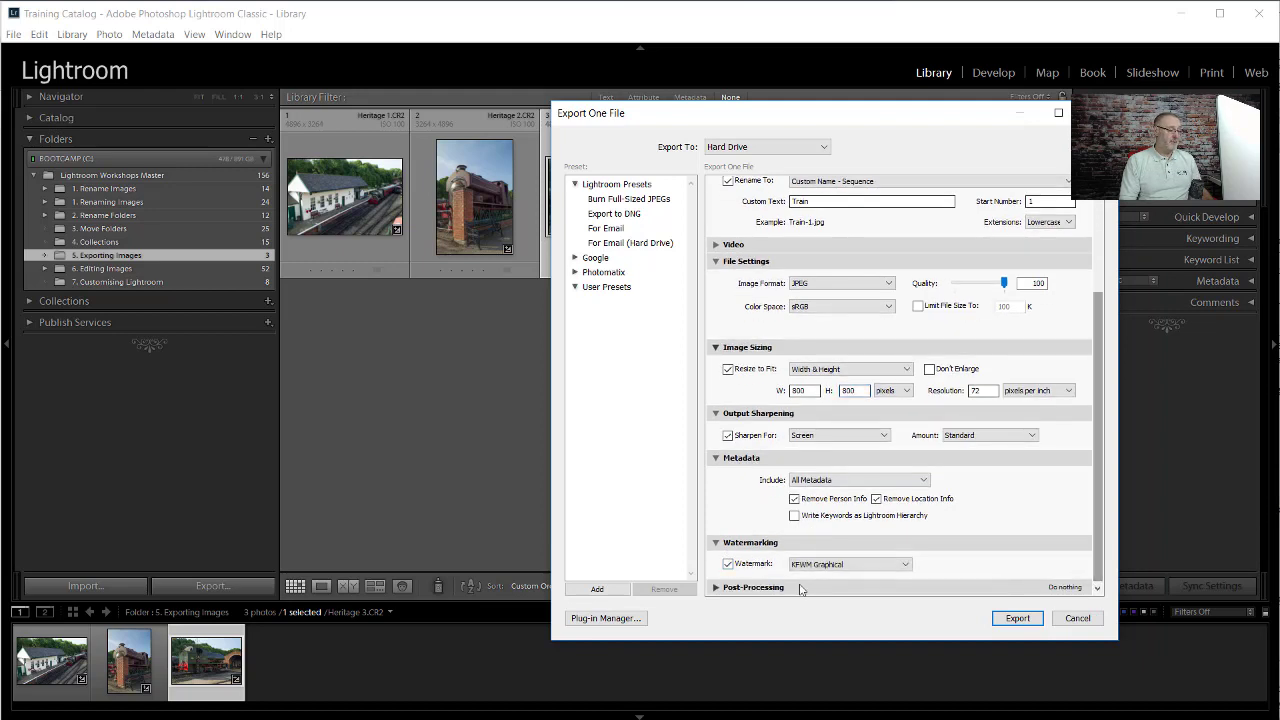
{"action": "left_click", "coordinate": [908, 566]}
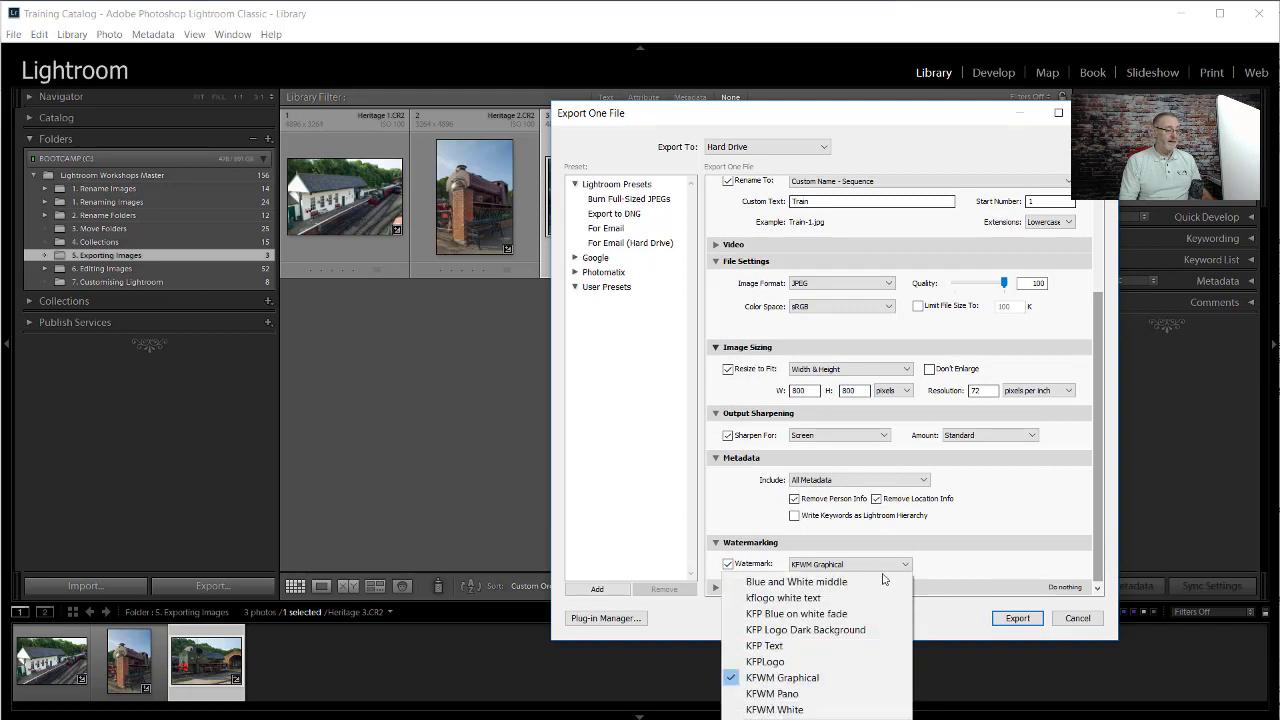
{"action": "left_click", "coordinate": [835, 678]}
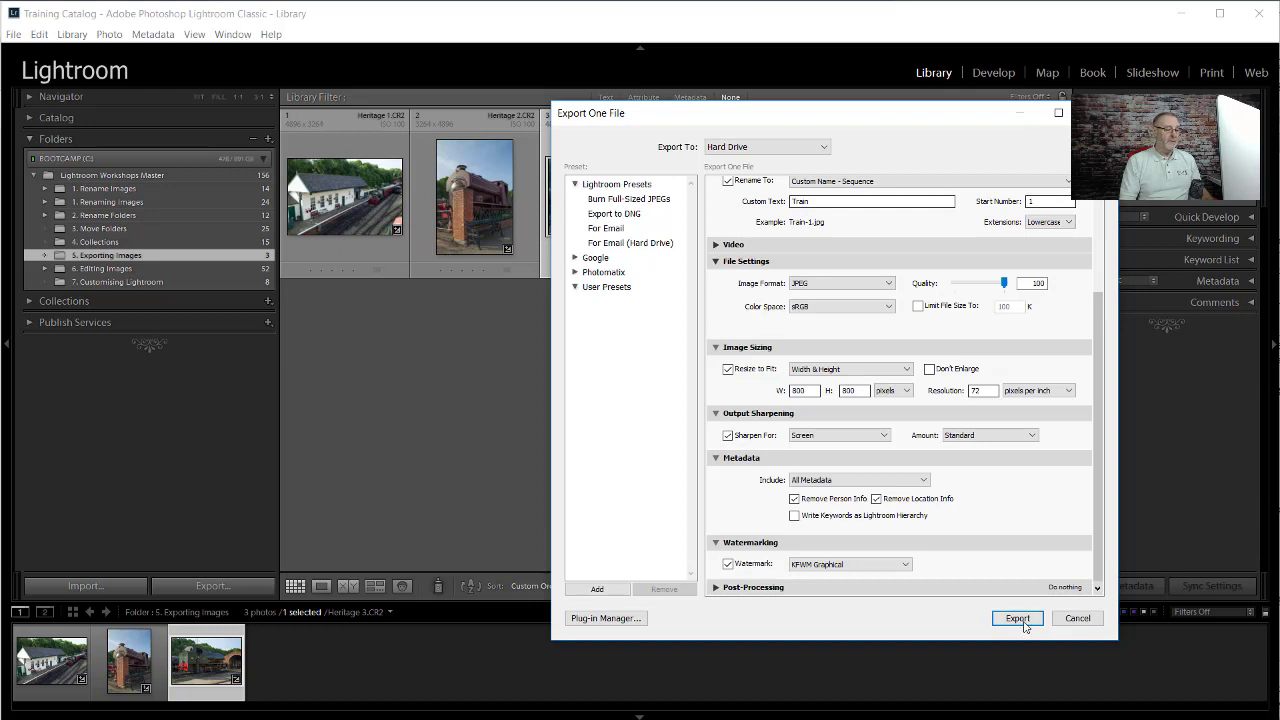
- Save the current export settings as a new preset named "Web" in the User Presets folder
{"action": "left_click", "coordinate": [597, 589]}
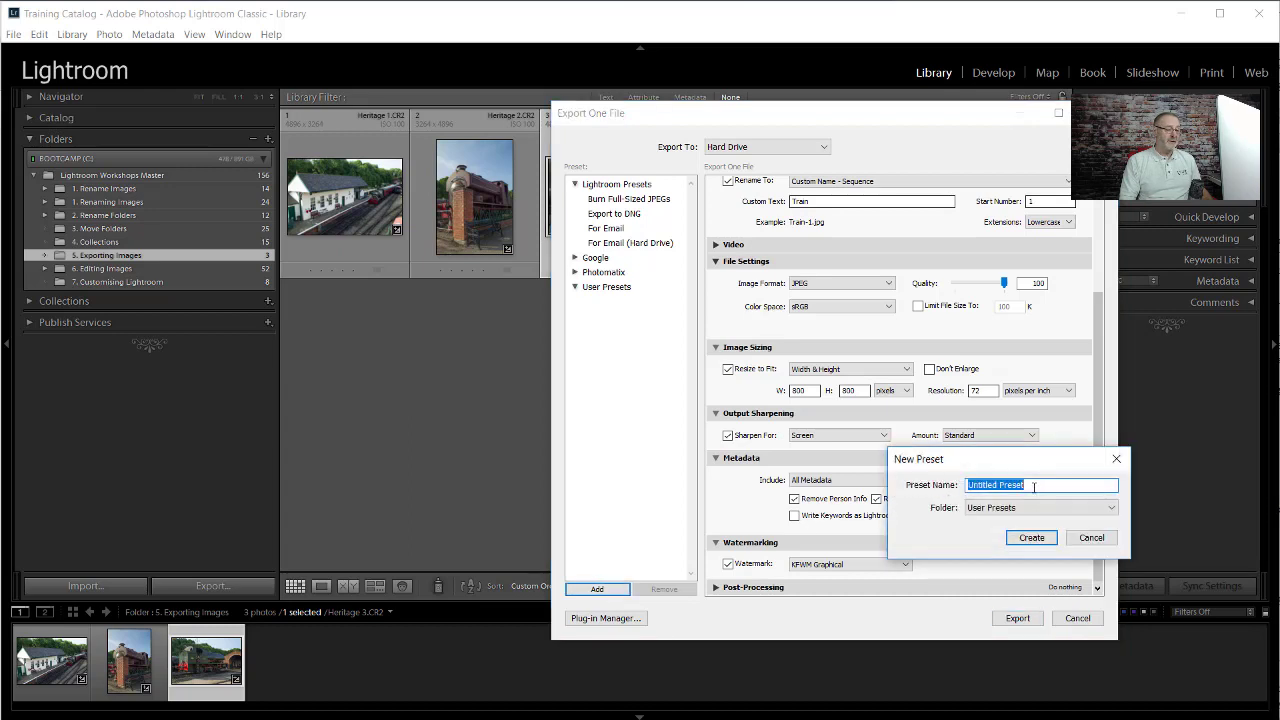
{"action": "type", "text": "We"}
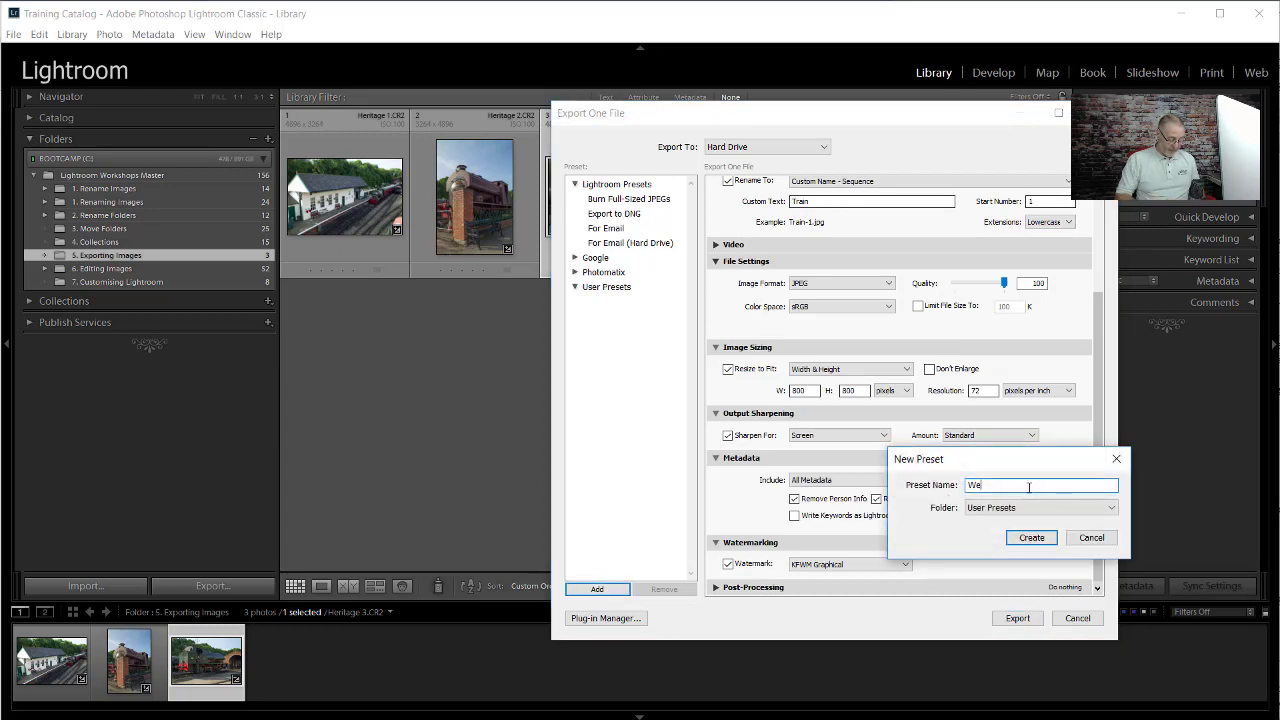
{"action": "type", "text": "b"}
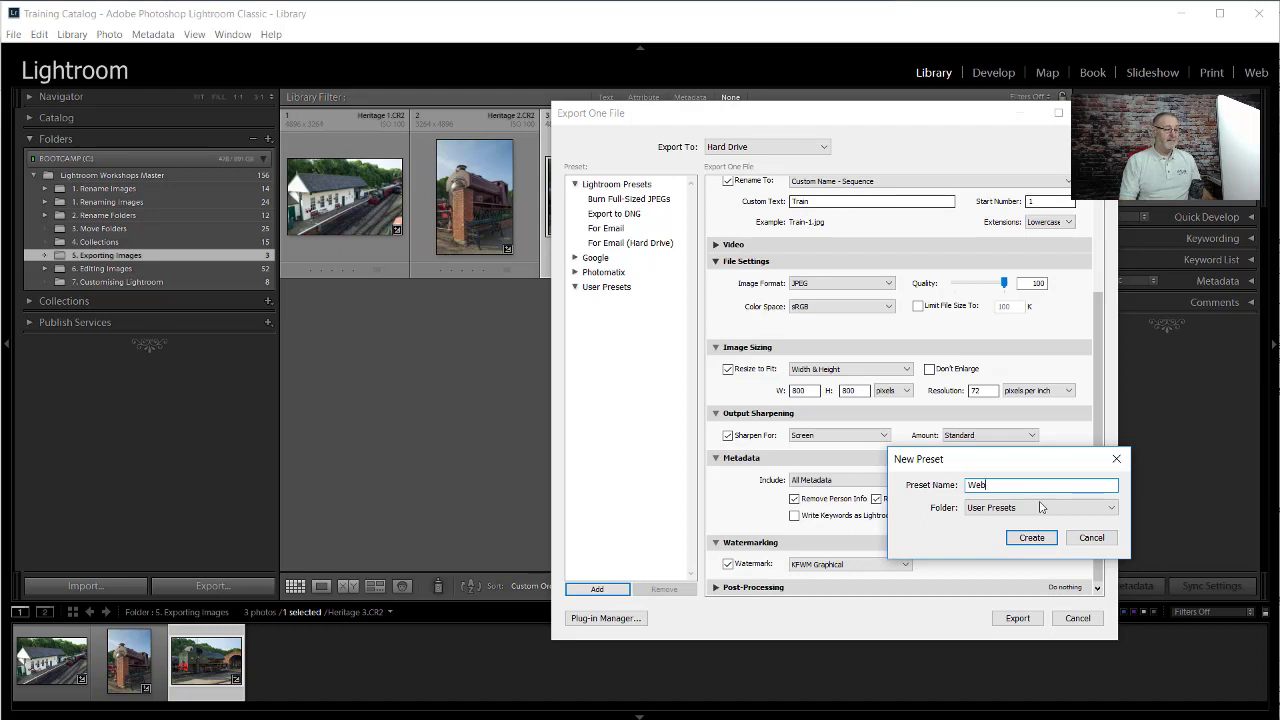
{"action": "left_click", "coordinate": [1031, 537]}
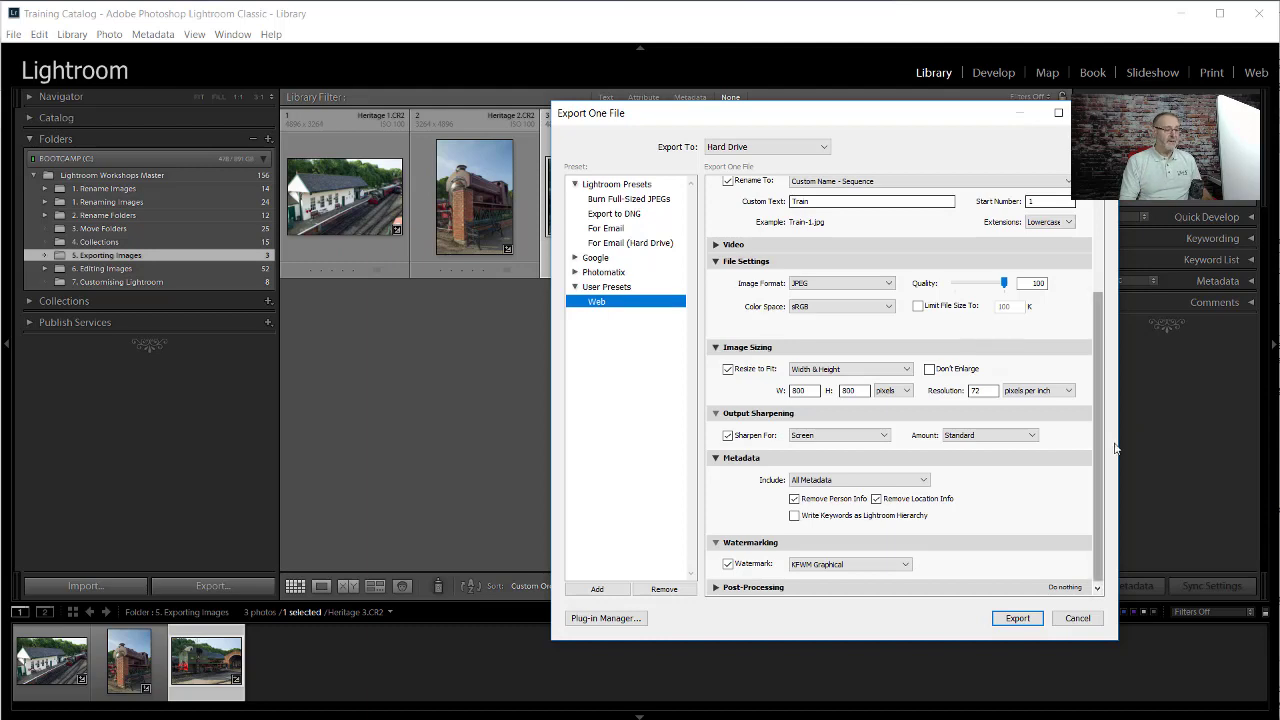
- Change the export subfolder name to "Print Export"
{"action": "scroll", "coordinate": [1100, 490], "scroll_direction": "up", "scroll_amount": 3}
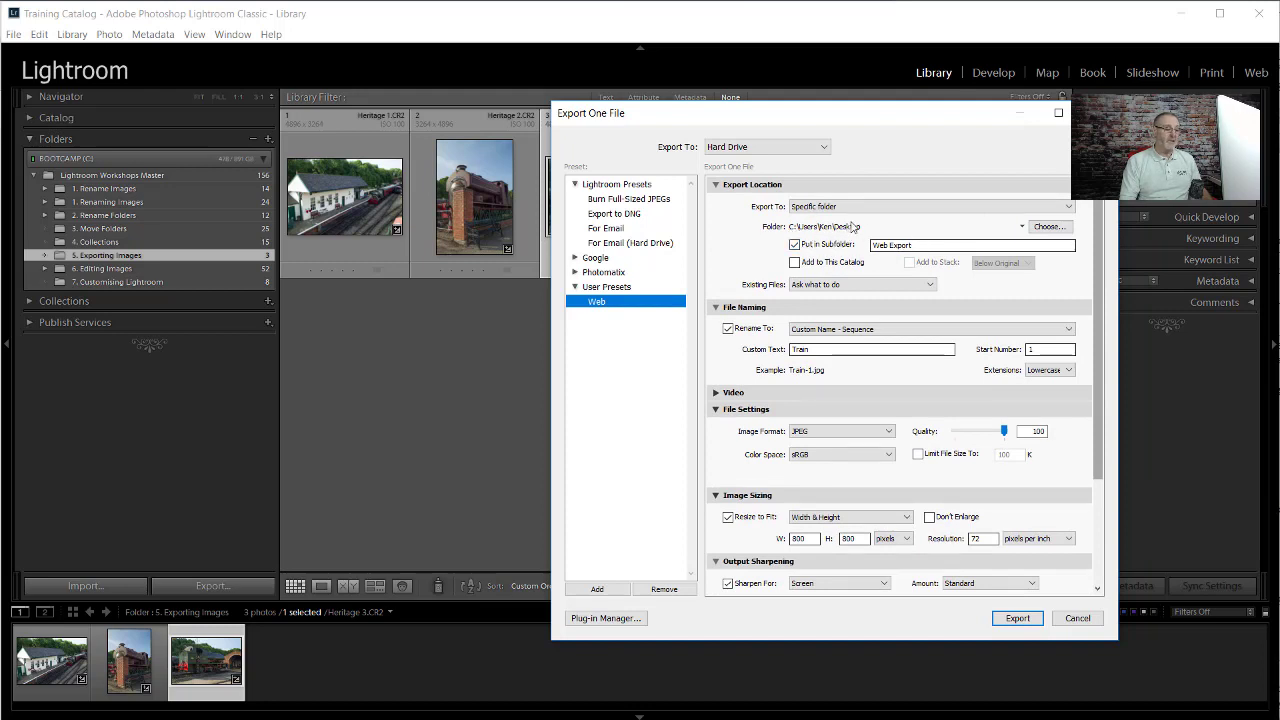
{"action": "left_click", "coordinate": [922, 245]}
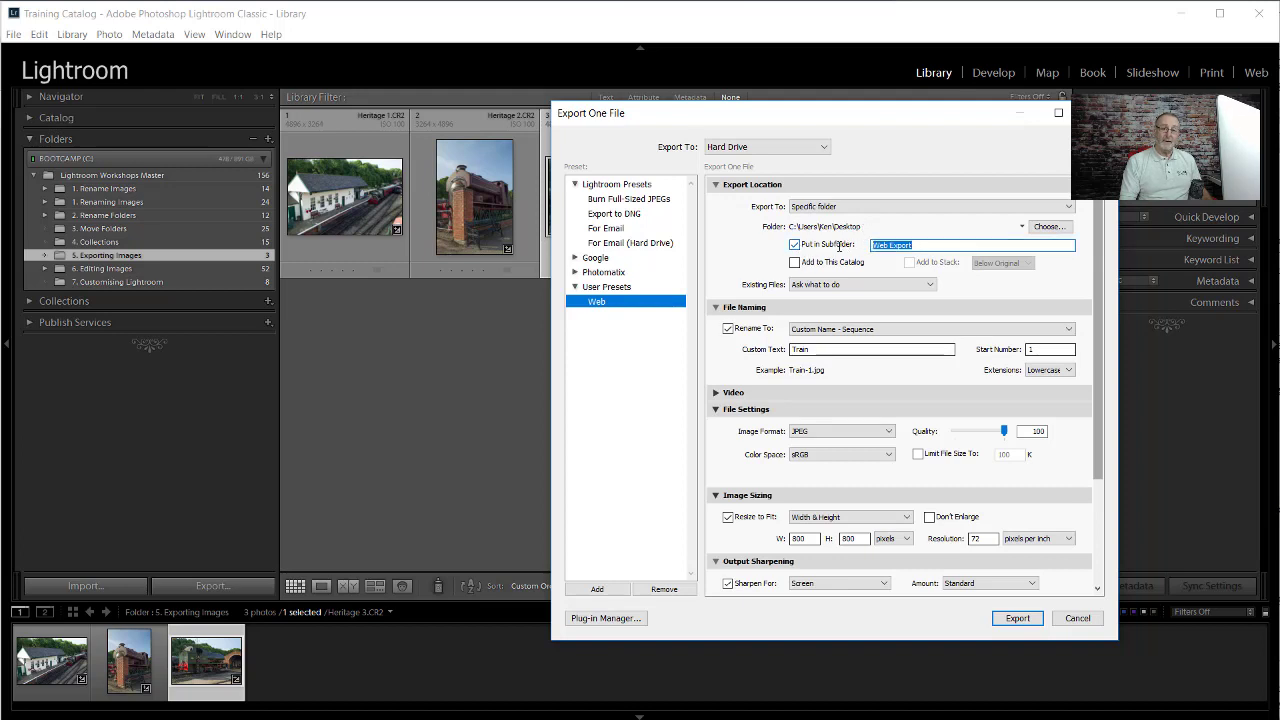
{"action": "type", "text": "P"}
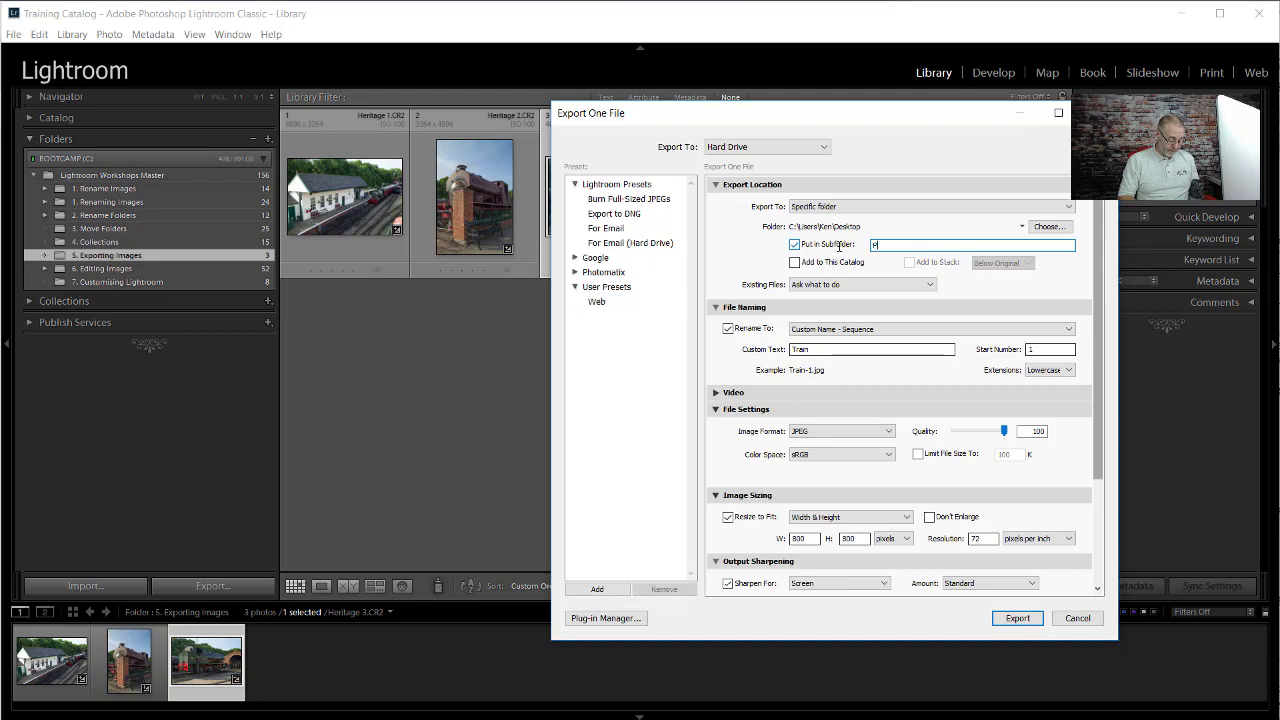
{"action": "type", "text": "rint E"}
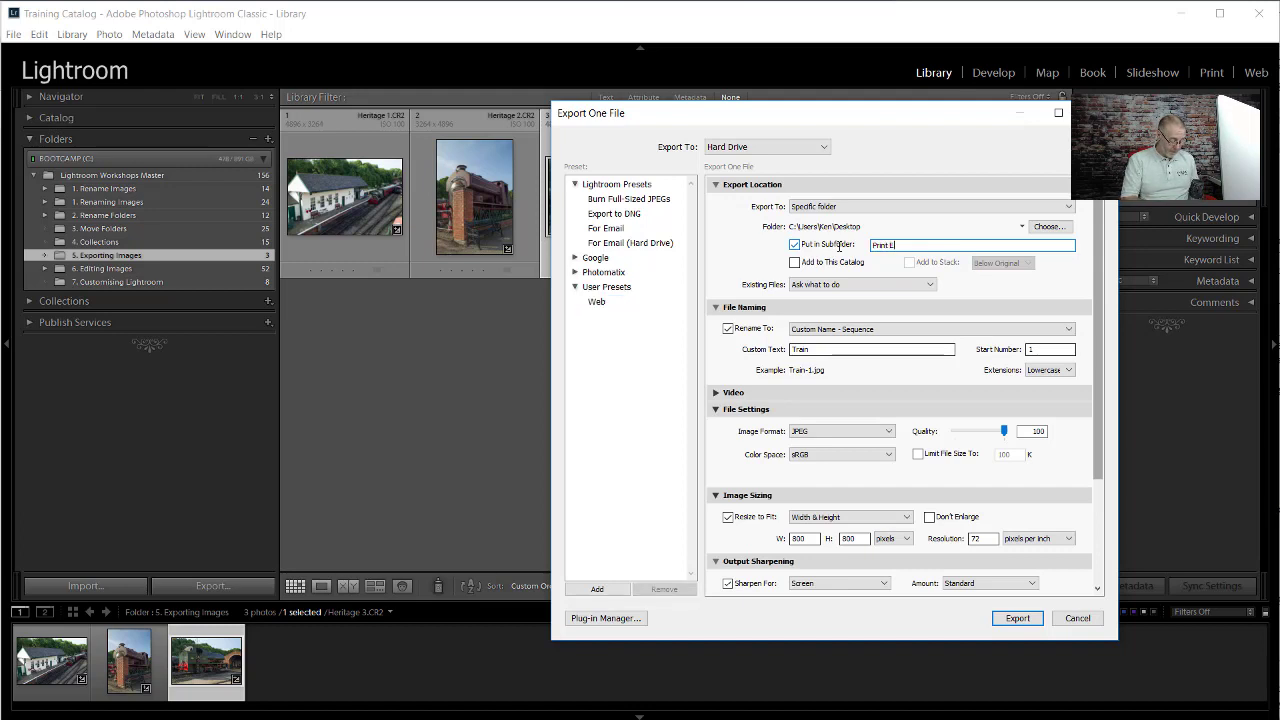
{"action": "type", "text": "xport"}
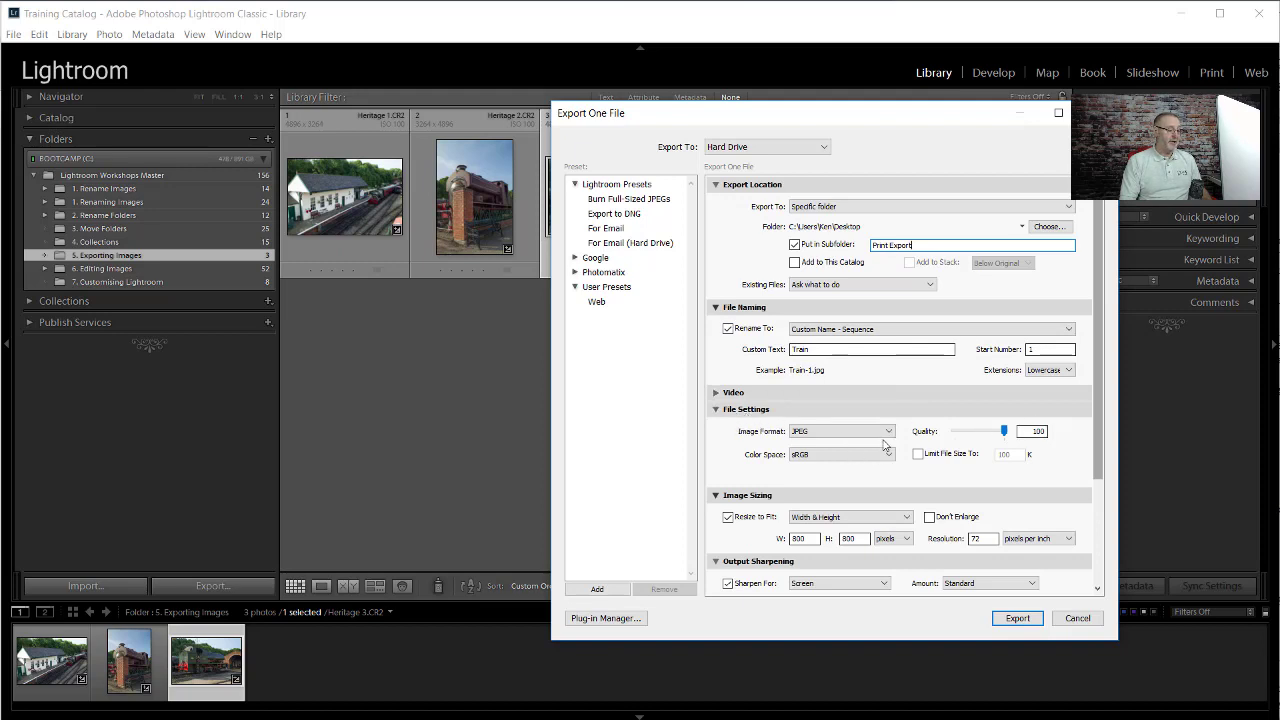
- Turn off both the resizing of the image and the watermark for the print export
{"action": "scroll", "coordinate": [1100, 410], "scroll_direction": "down", "scroll_amount": 3}
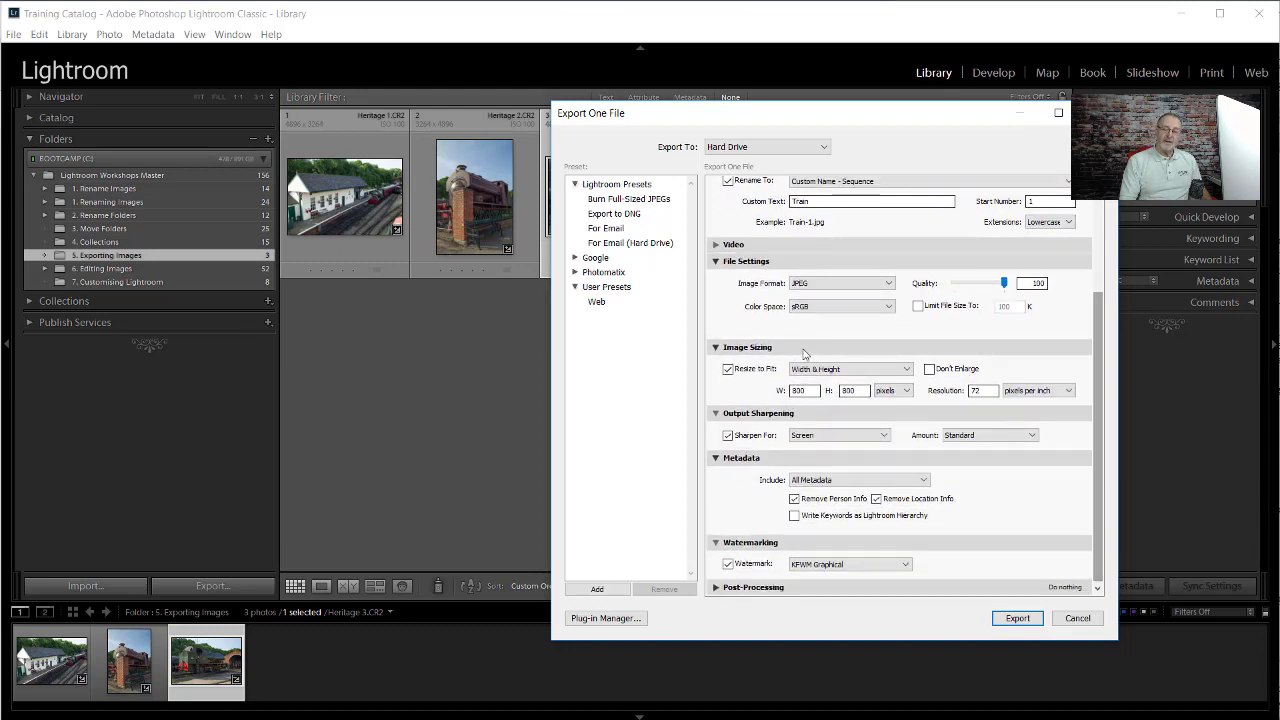
{"action": "left_click", "coordinate": [728, 369]}
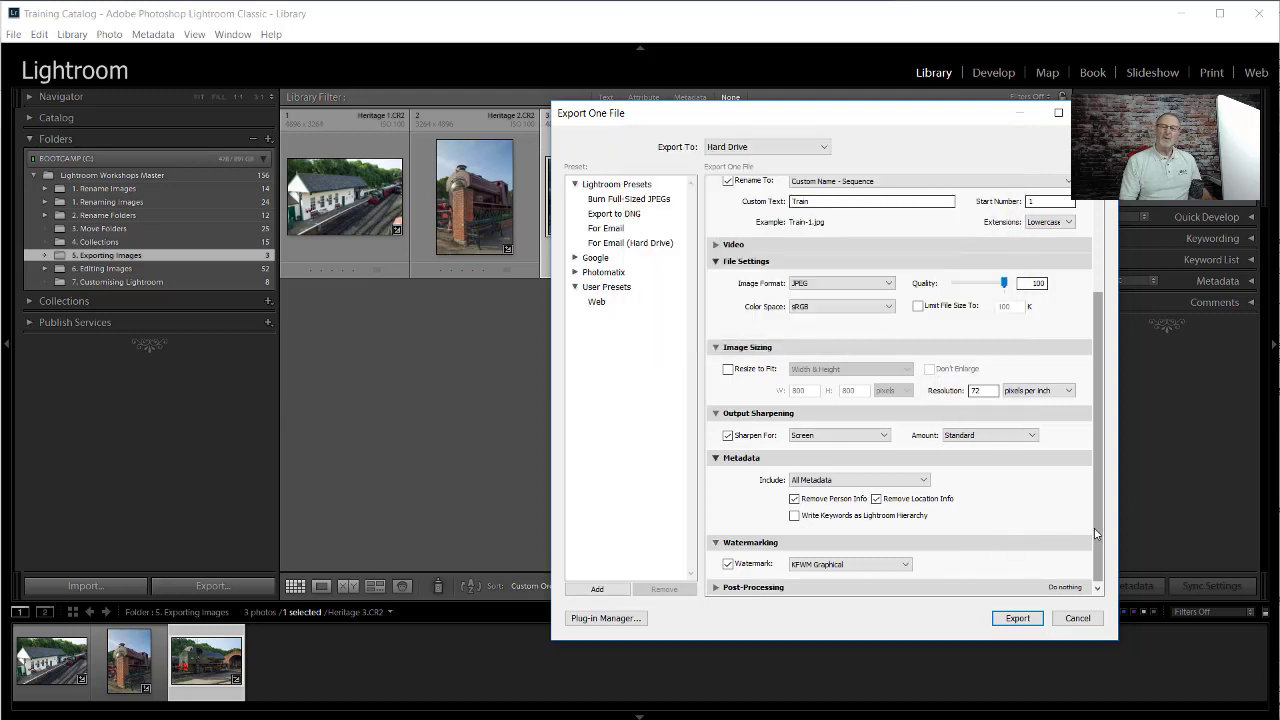
{"action": "left_click", "coordinate": [728, 564]}
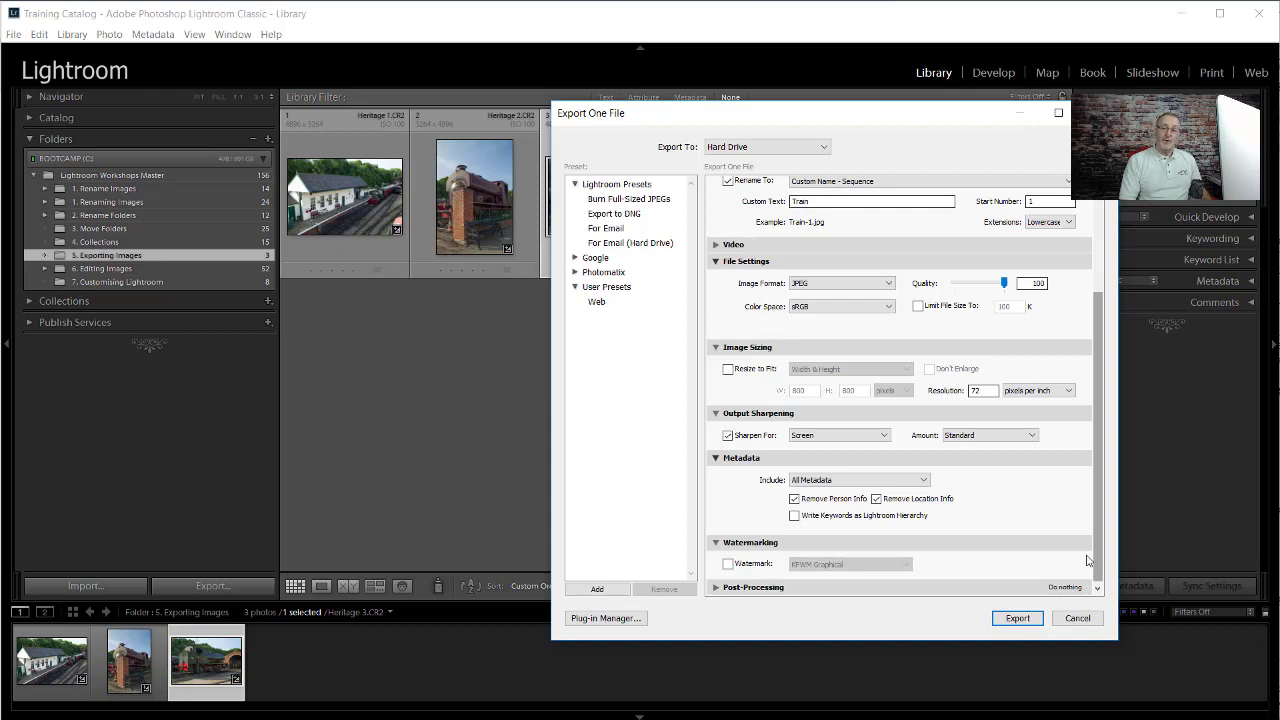
- Save the print settings as a new user preset named "Print" and close the export dialog without exporting
{"action": "left_click", "coordinate": [607, 593]}
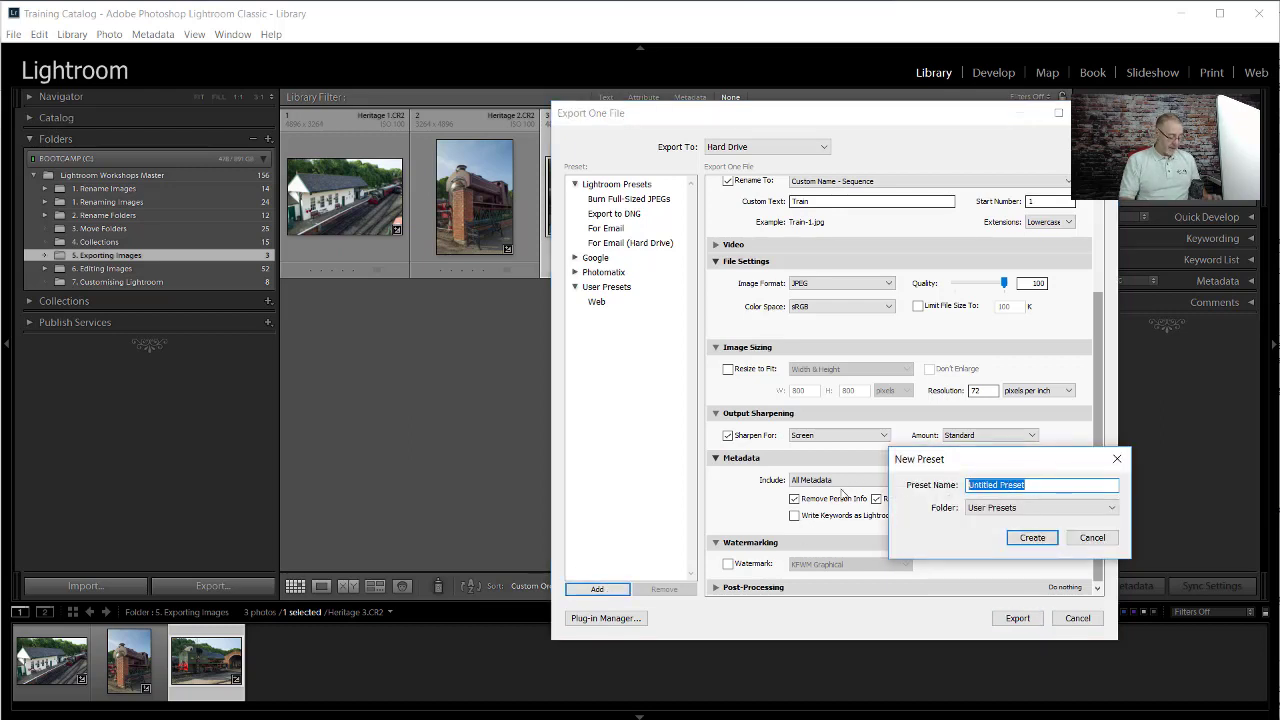
{"action": "type", "text": "F"}
{"action": "type", "text": "r"}
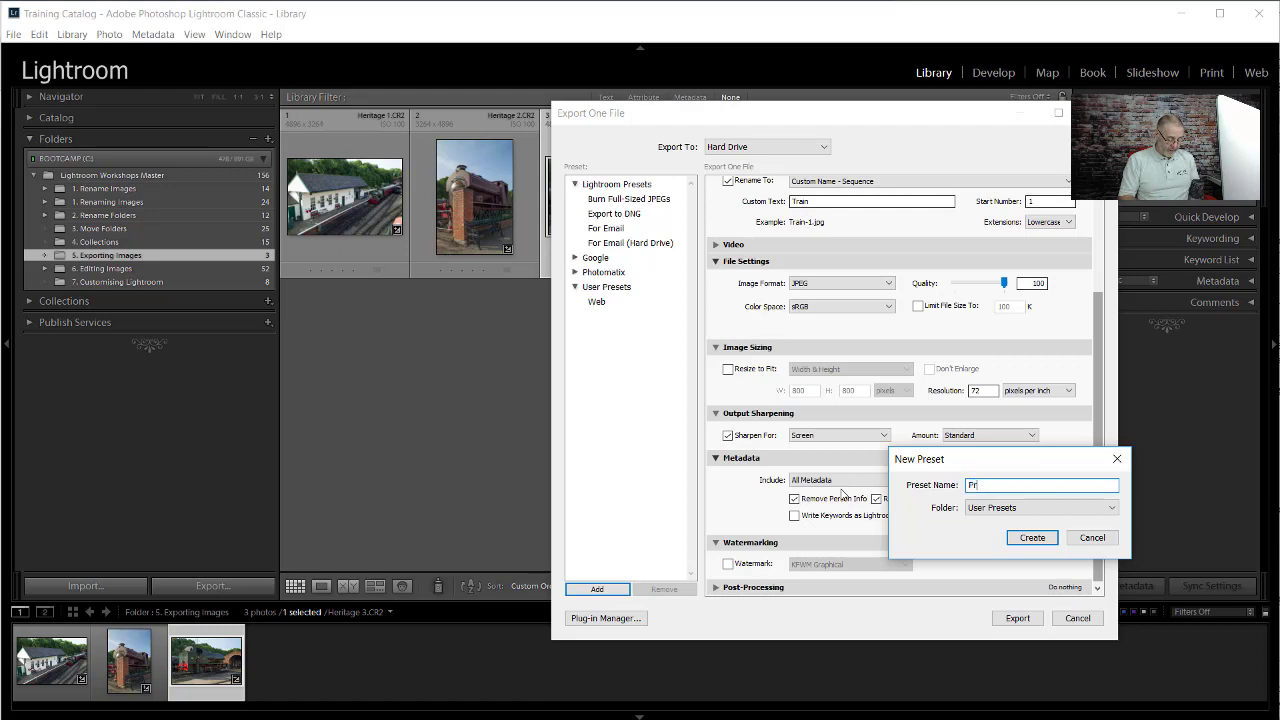
{"action": "type", "text": "int"}
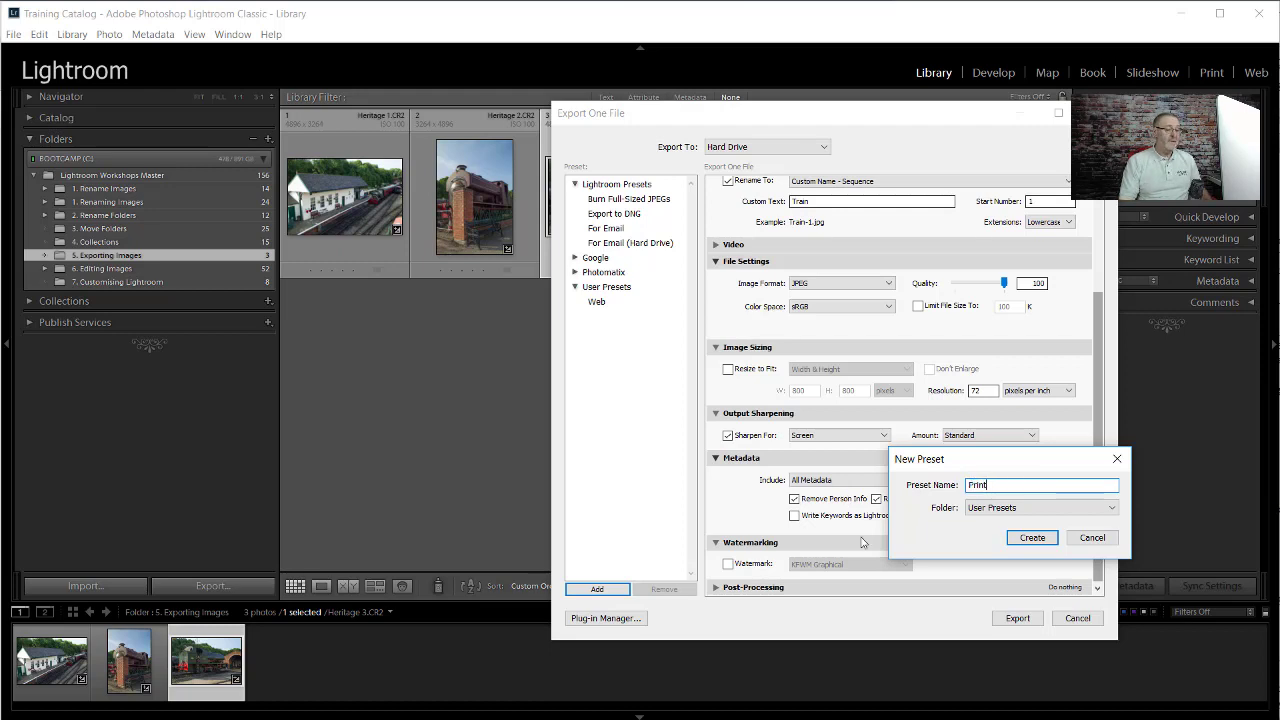
{"action": "left_click", "coordinate": [1034, 539]}
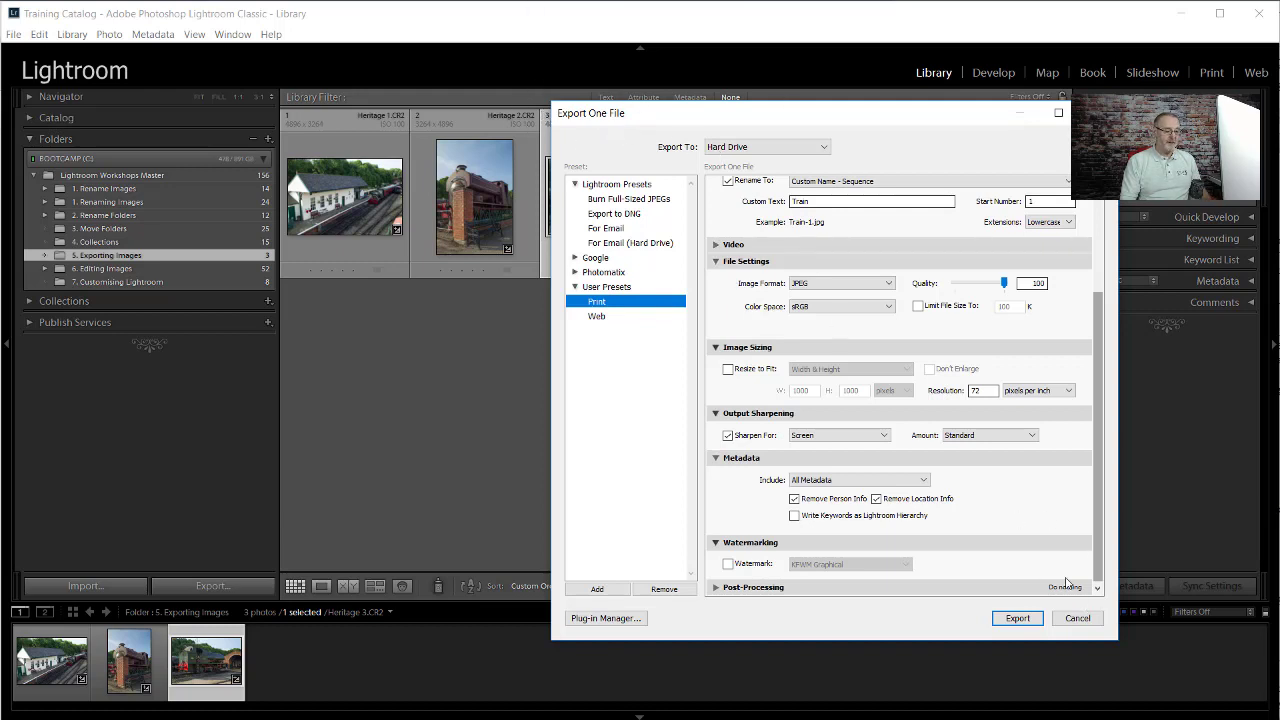
{"action": "left_click", "coordinate": [1078, 618]}
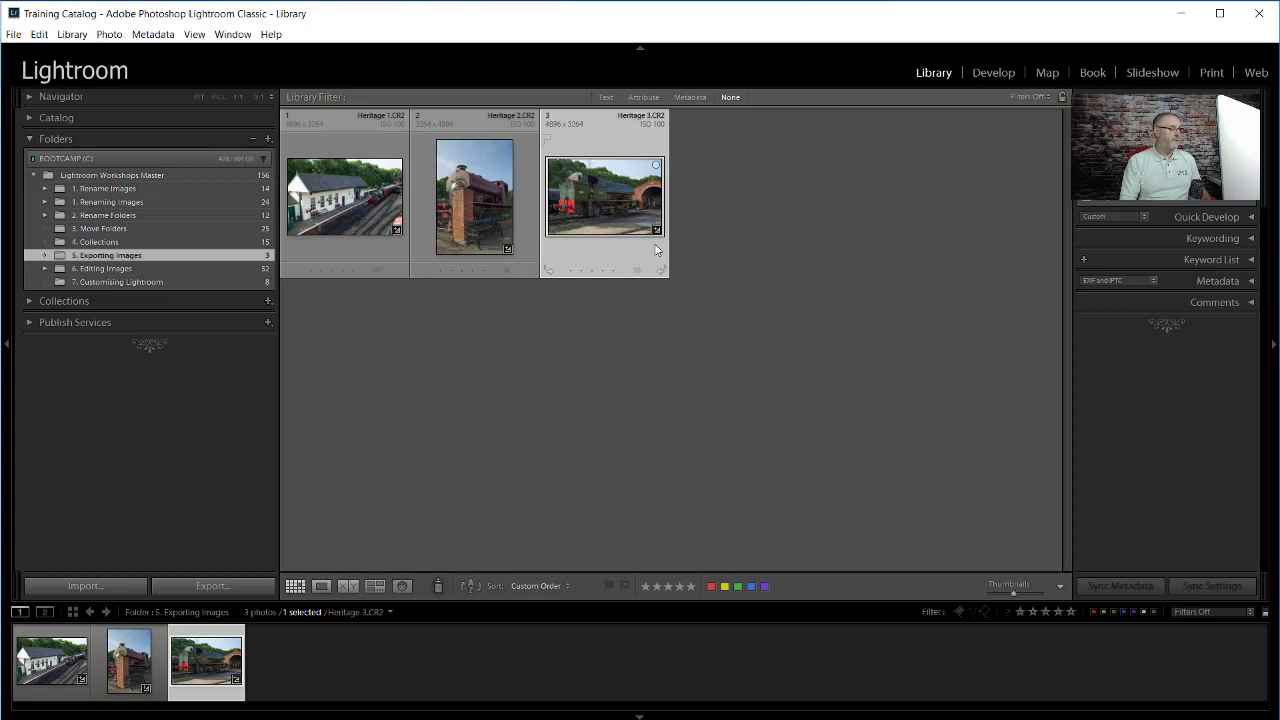
- Select all three Heritage photos and export them with the user preset Web and again with the user preset Print
{"action": "left_click", "coordinate": [388, 206]}
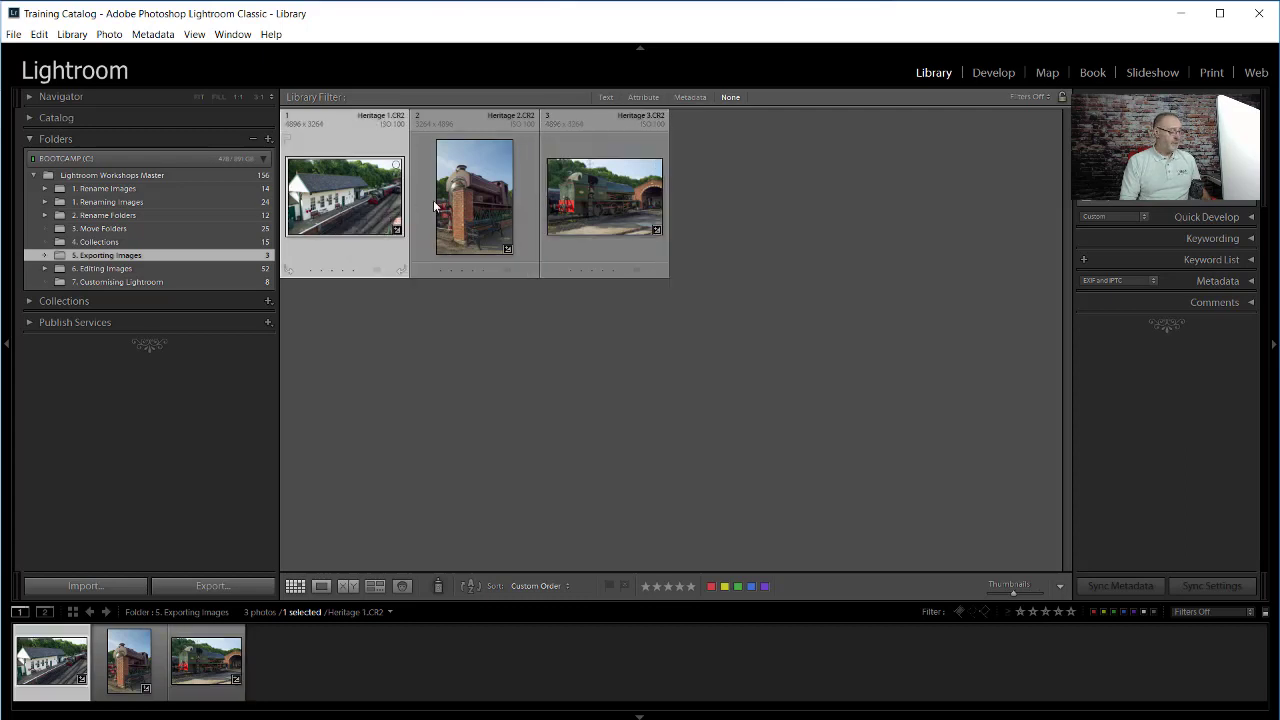
{"action": "key", "text": "ctrl+a"}
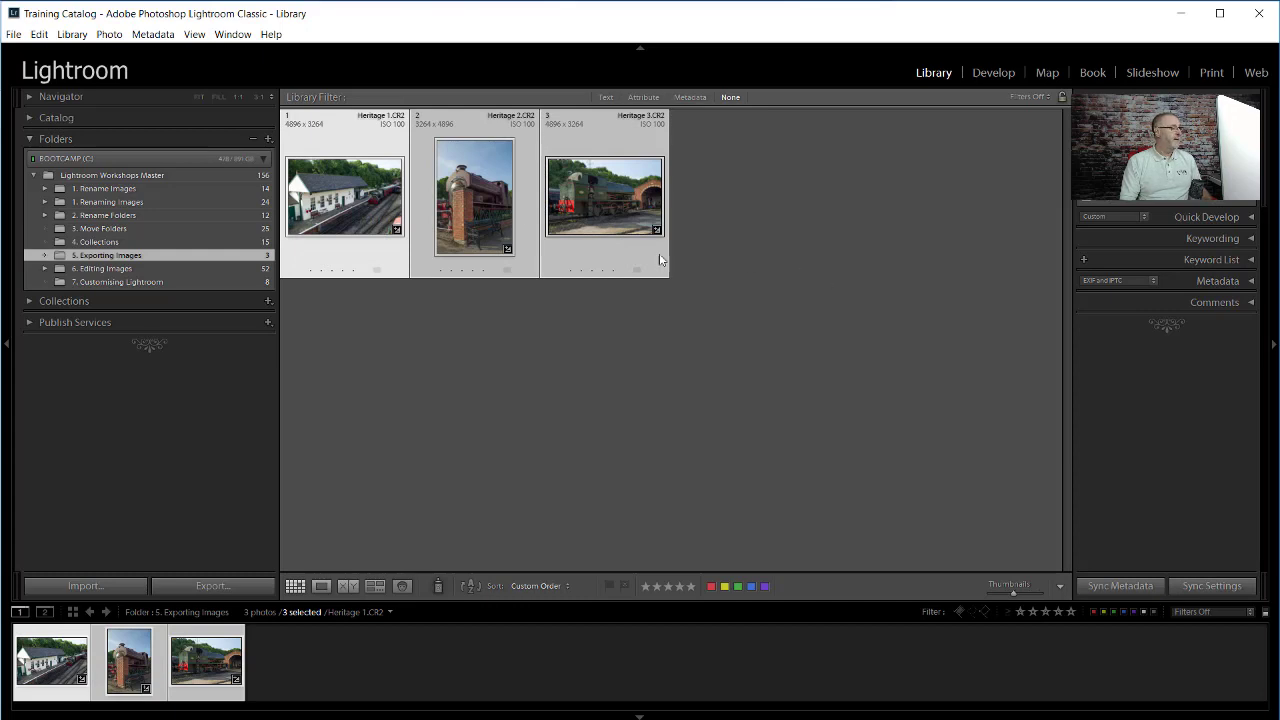
{"action": "left_click", "coordinate": [14, 34]}
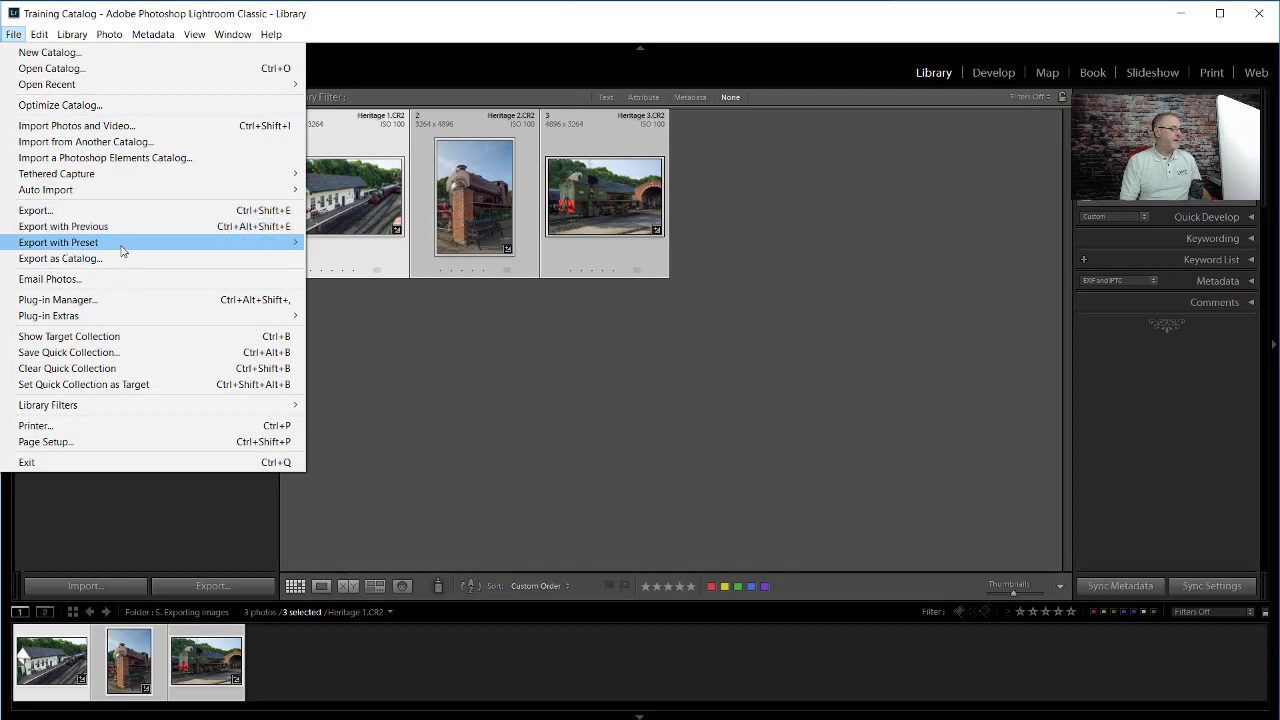
{"action": "mouse_move", "coordinate": [126, 246]}
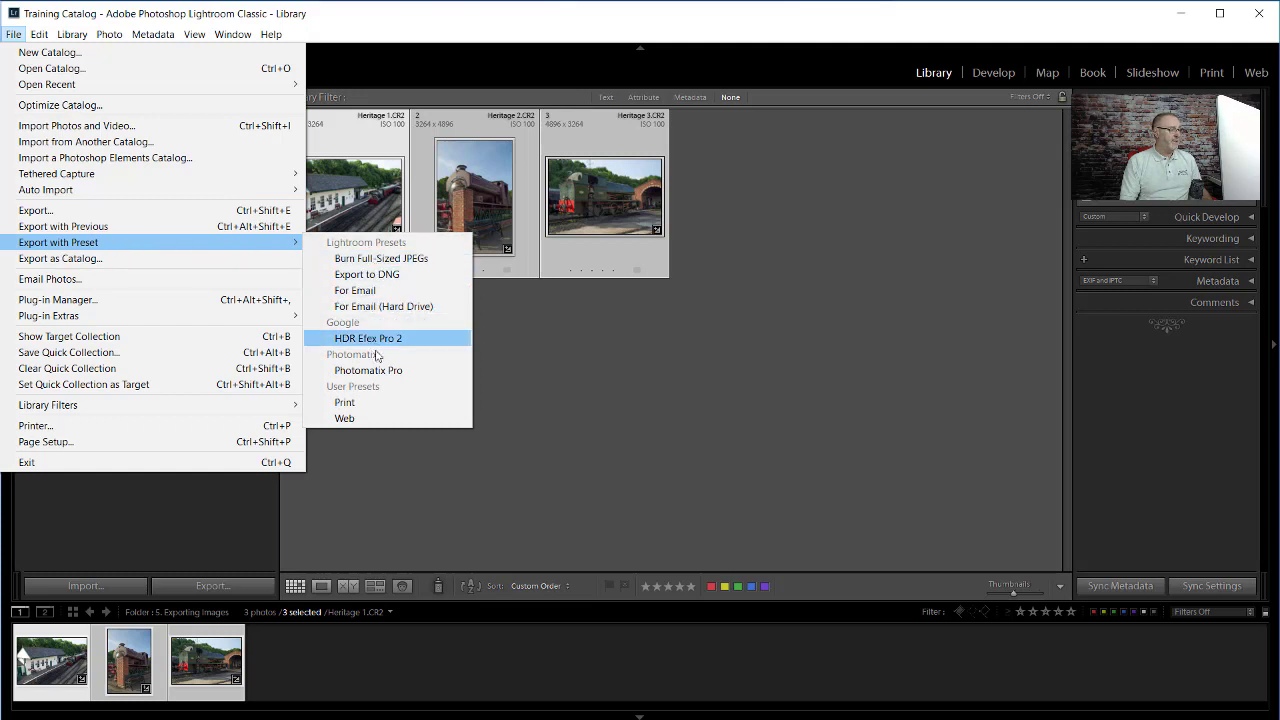
{"action": "left_click", "coordinate": [370, 420]}
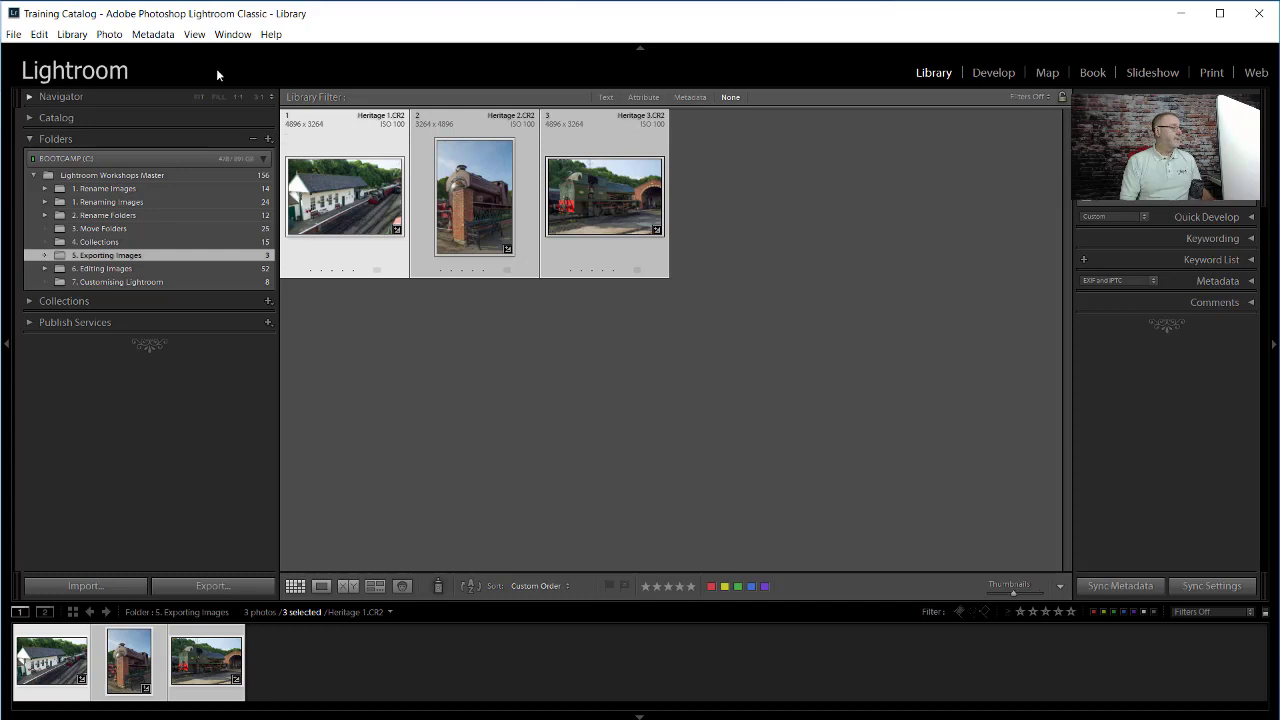
{"action": "left_click", "coordinate": [15, 36]}
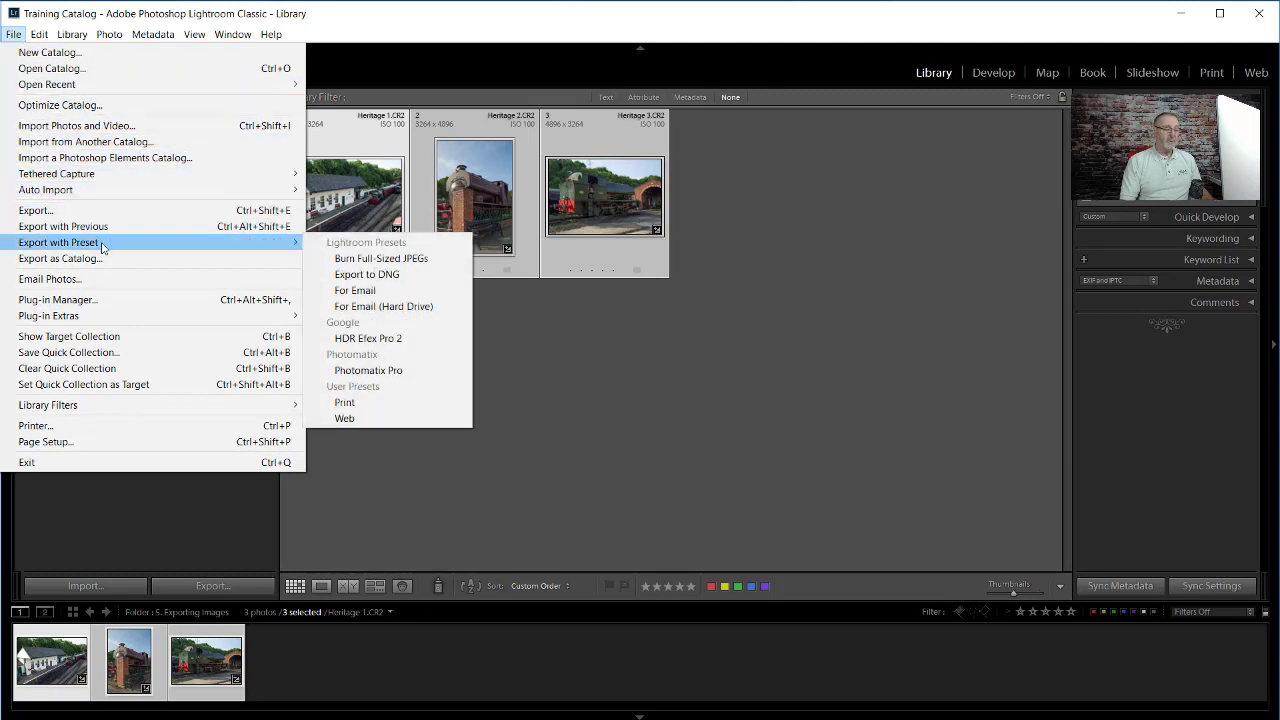
{"action": "left_click", "coordinate": [389, 405]}
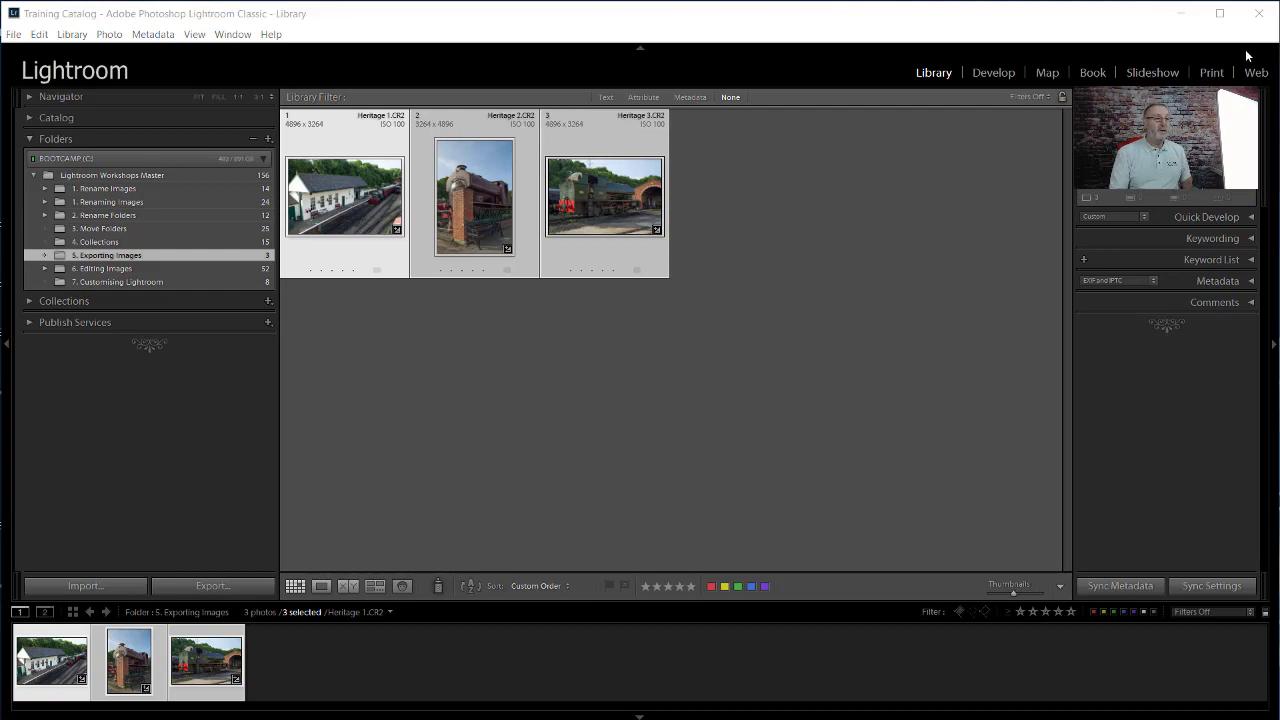
- Switch to the Windows desktop, open the Web Export folder and bring its window fully into view
{"action": "left_click", "coordinate": [1182, 14]}
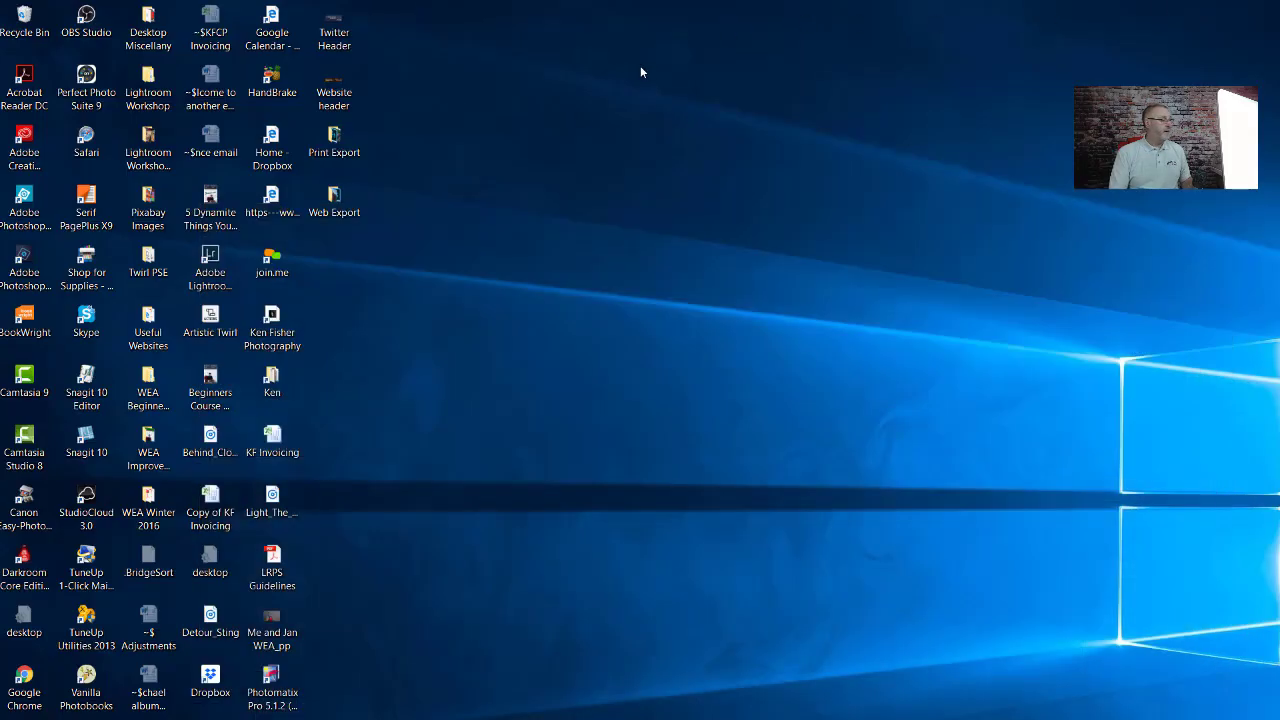
{"action": "double_click", "coordinate": [334, 198]}
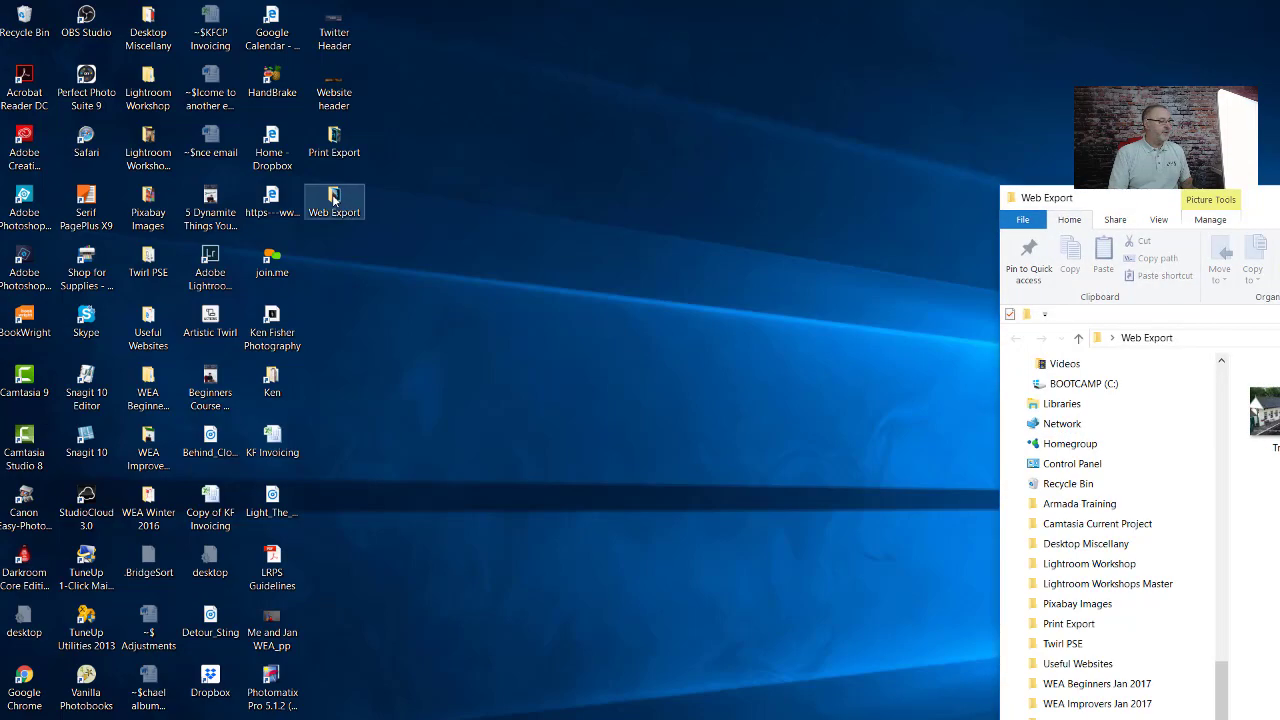
{"action": "left_click_drag", "start_coordinate": [1279, 204], "coordinate": [692, 74]}
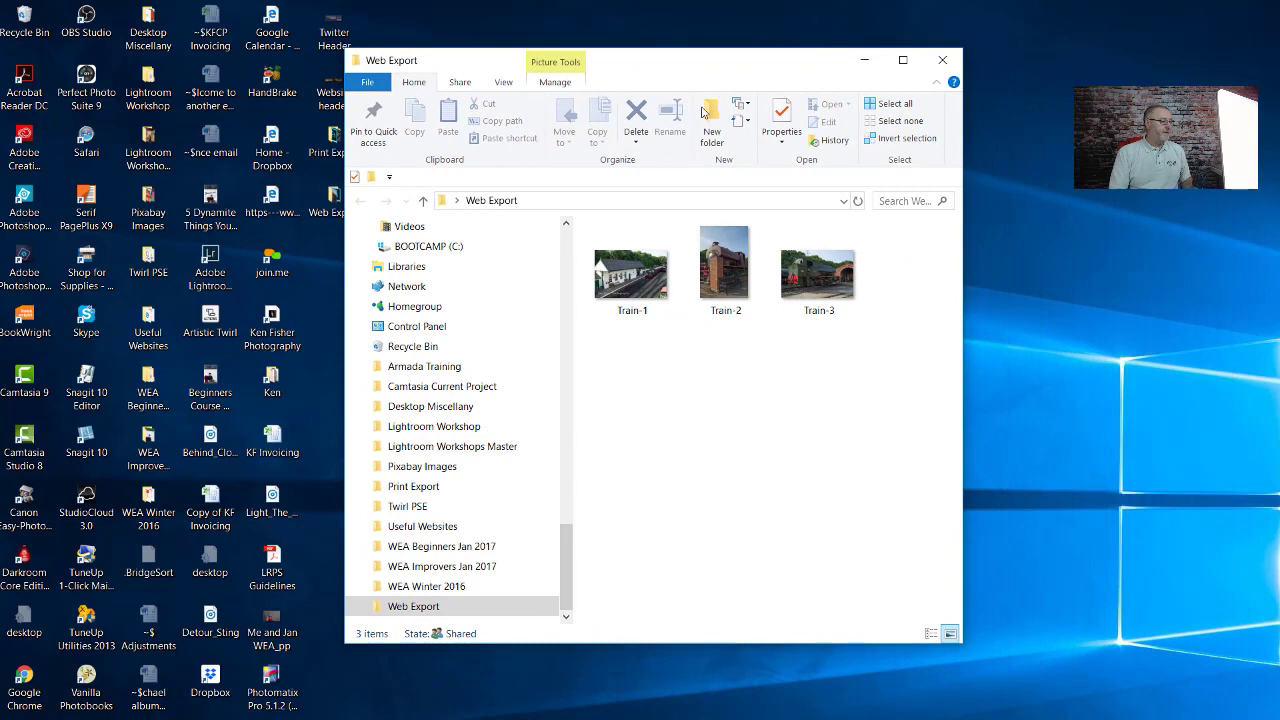
- Open the exported Train-1 image in Windows Photo Viewer to check its watermark
{"action": "right_click", "coordinate": [630, 284]}
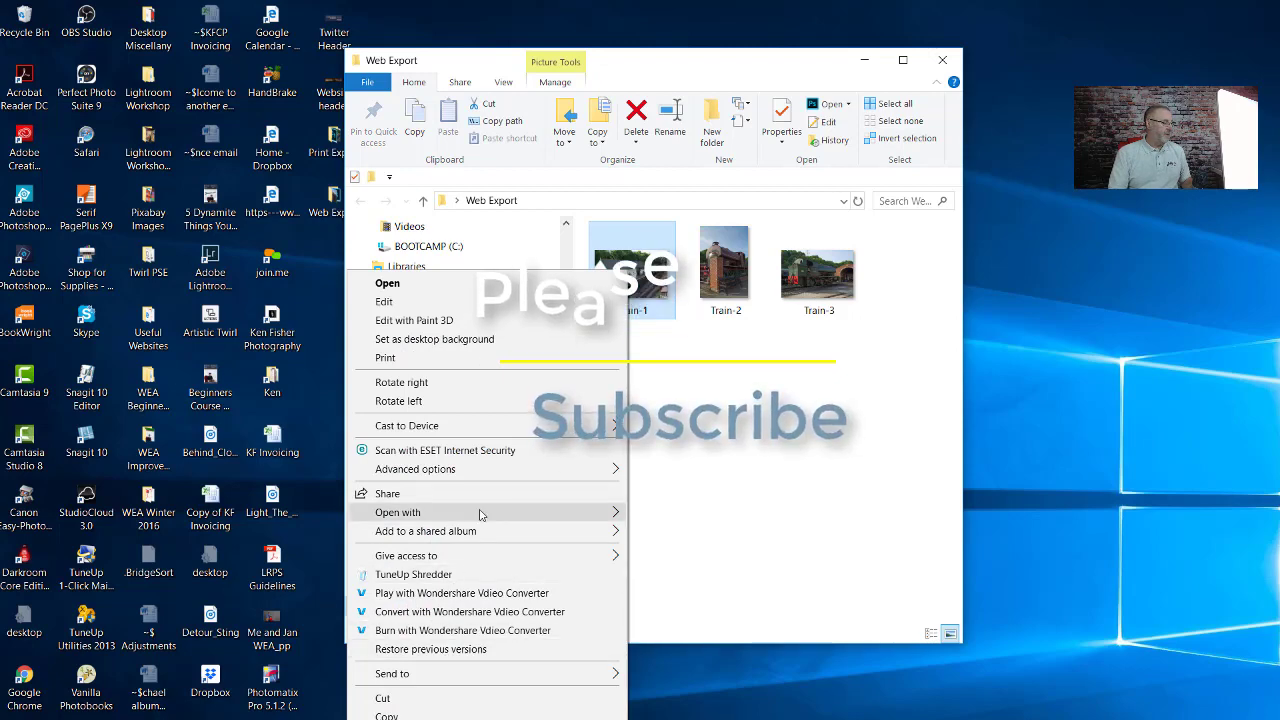
{"action": "mouse_move", "coordinate": [479, 512]}
{"action": "left_click", "coordinate": [252, 663]}
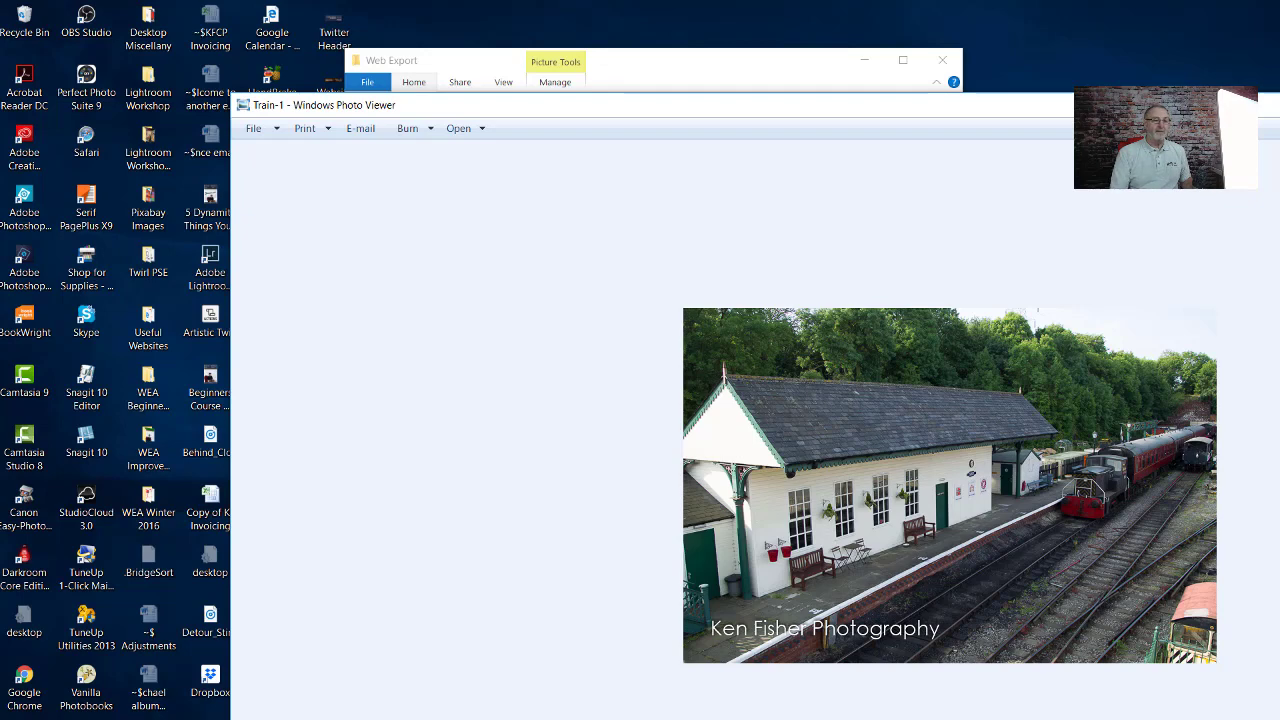
- Close the Train-1 web image and open the Print Export folder from the desktop, bringing its window fully into view
{"action": "key", "text": "alt+F4"}
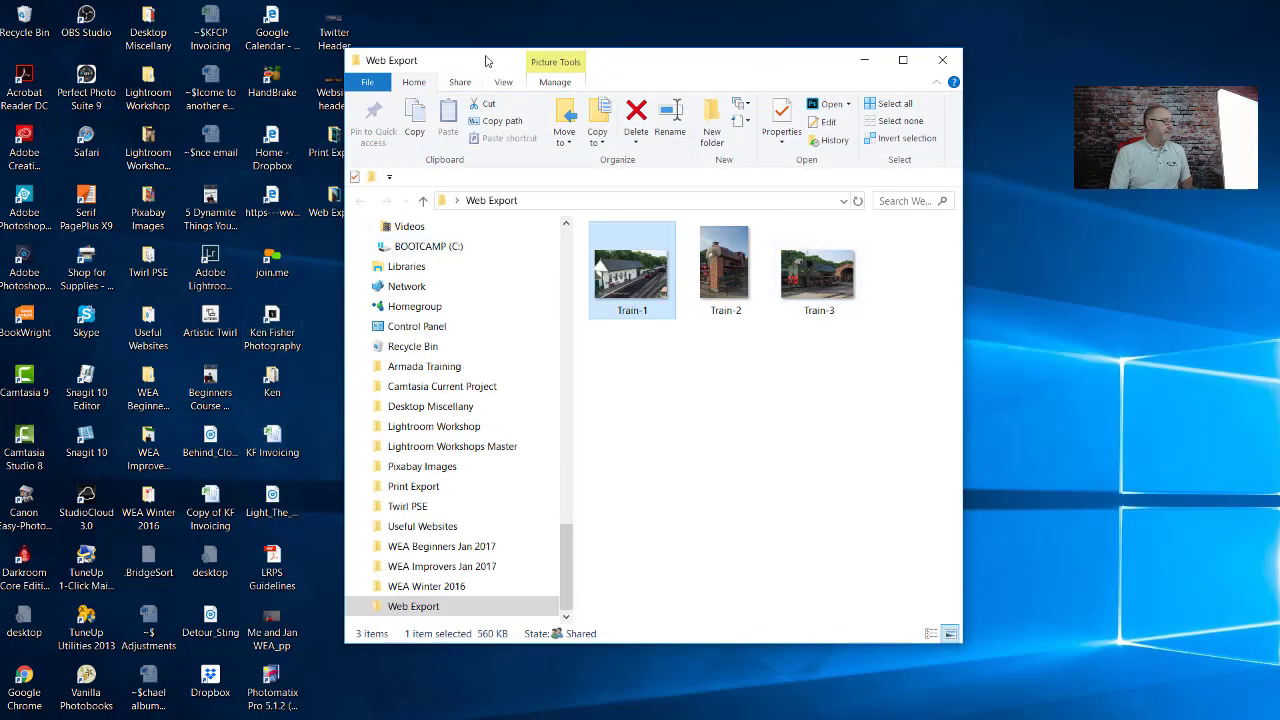
{"action": "left_click_drag", "start_coordinate": [484, 60], "coordinate": [979, 142]}
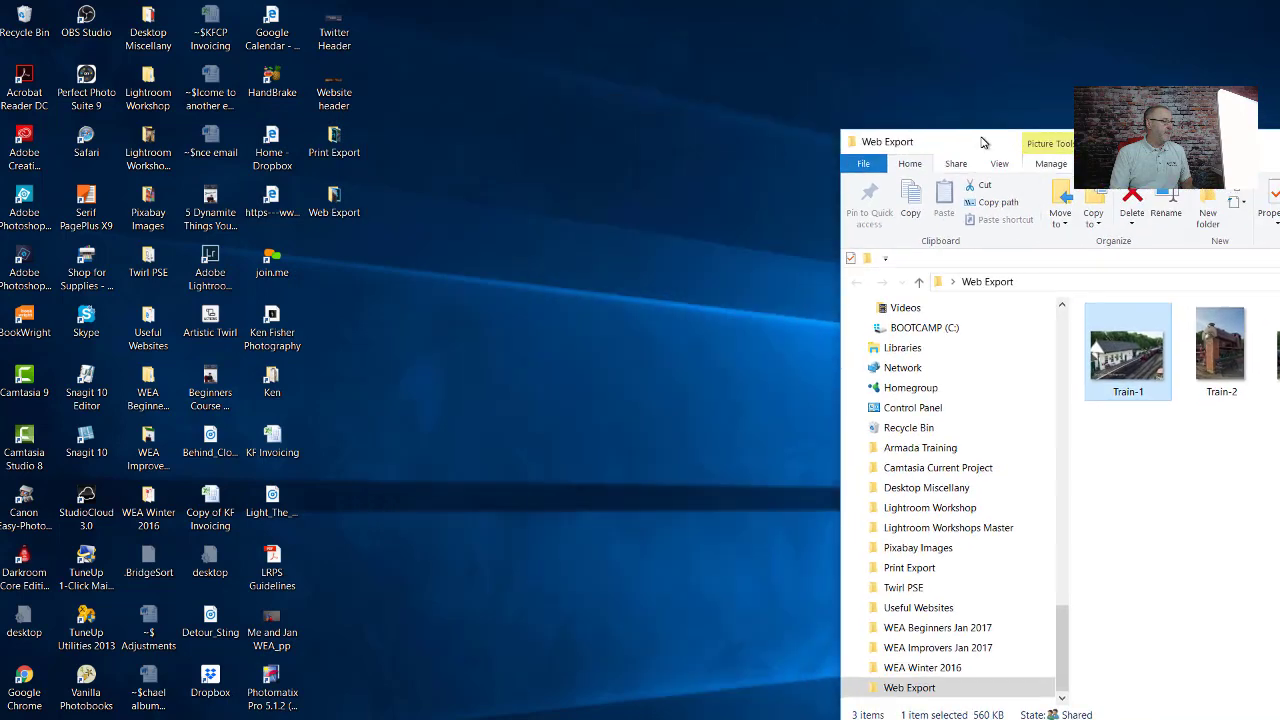
{"action": "left_click", "coordinate": [335, 143]}
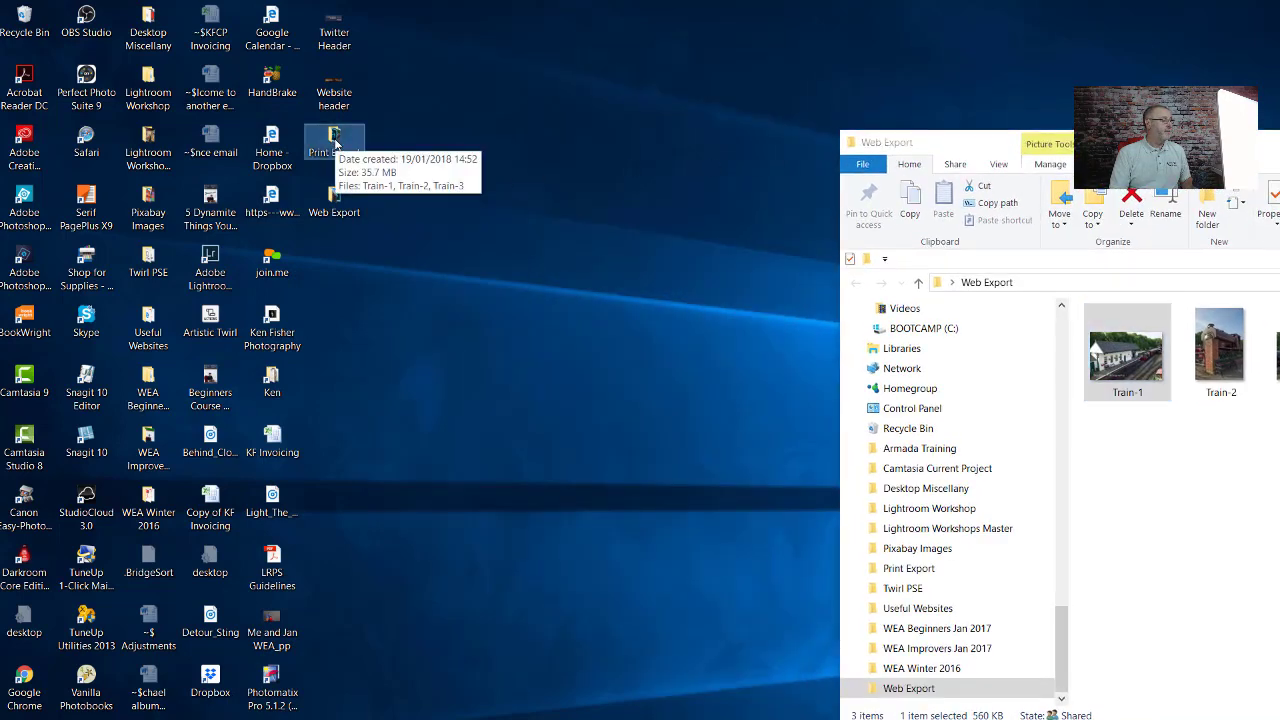
{"action": "double_click", "coordinate": [335, 143]}
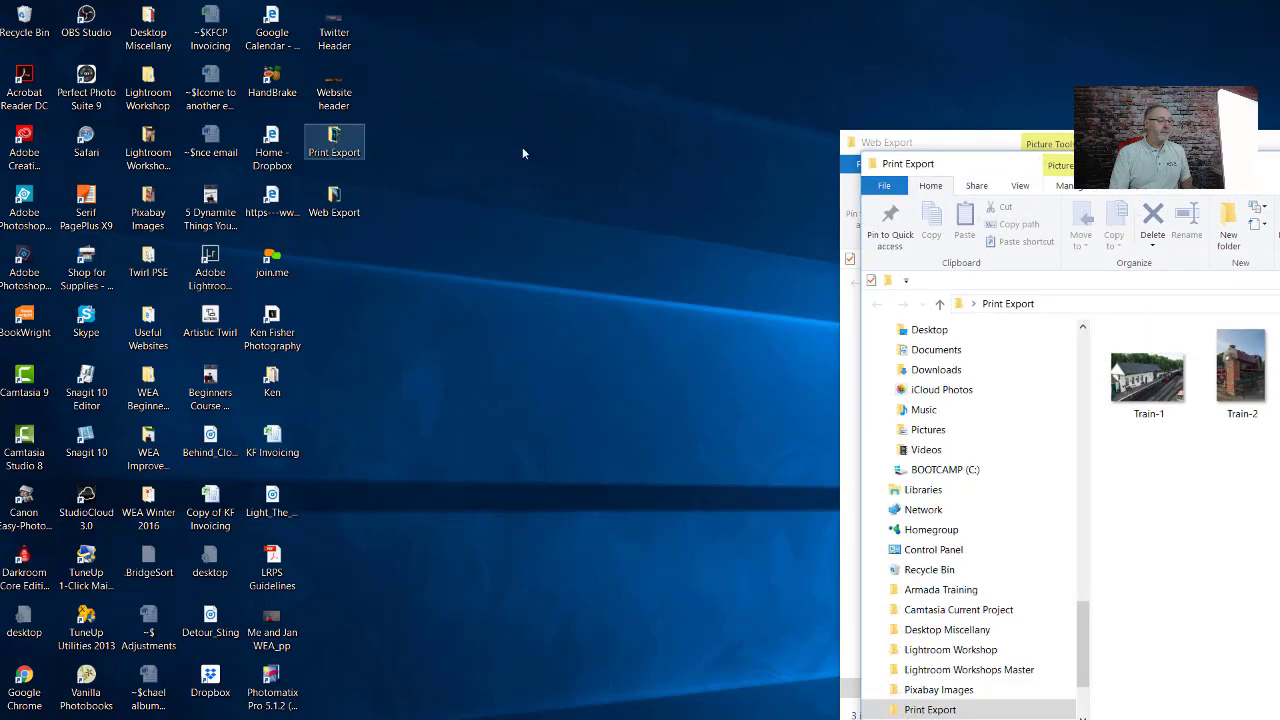
{"action": "left_click_drag", "start_coordinate": [1155, 143], "coordinate": [655, 88]}
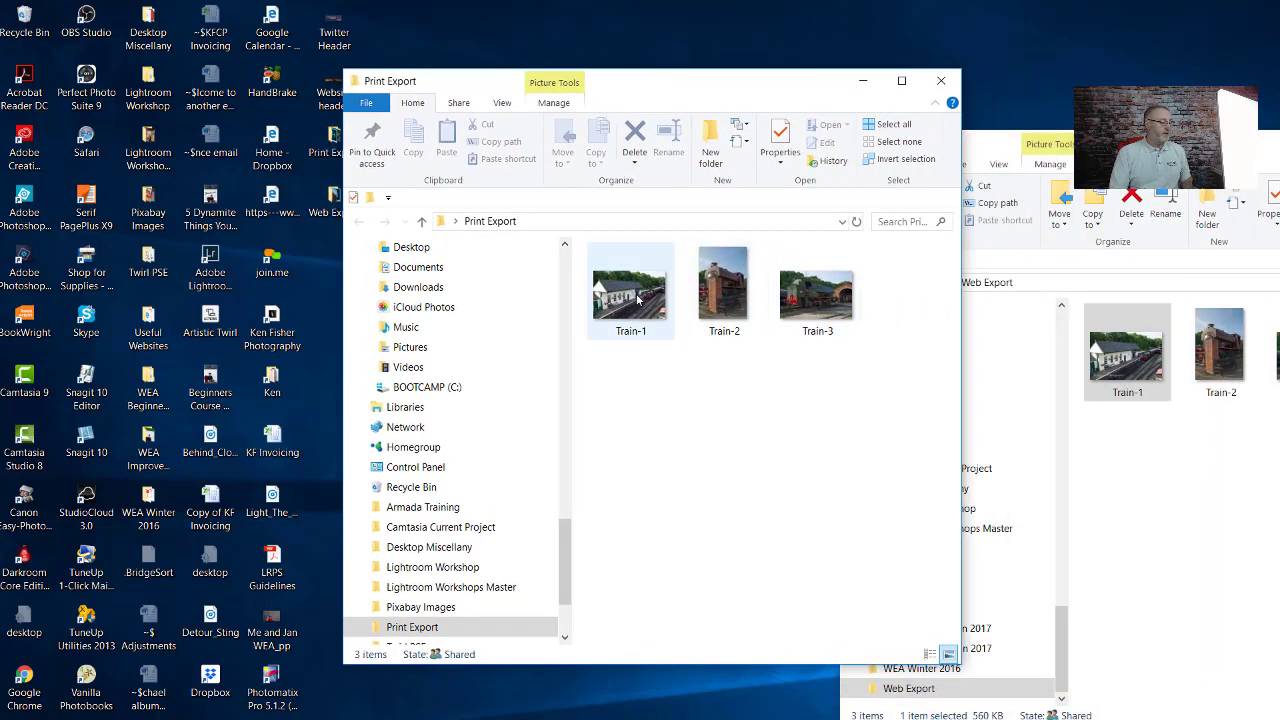
- Open the print version of Train-1 in Windows Photo Viewer and reposition the viewer window to examine the whole picture
{"action": "left_click", "coordinate": [637, 298]}
{"action": "right_click", "coordinate": [637, 298]}
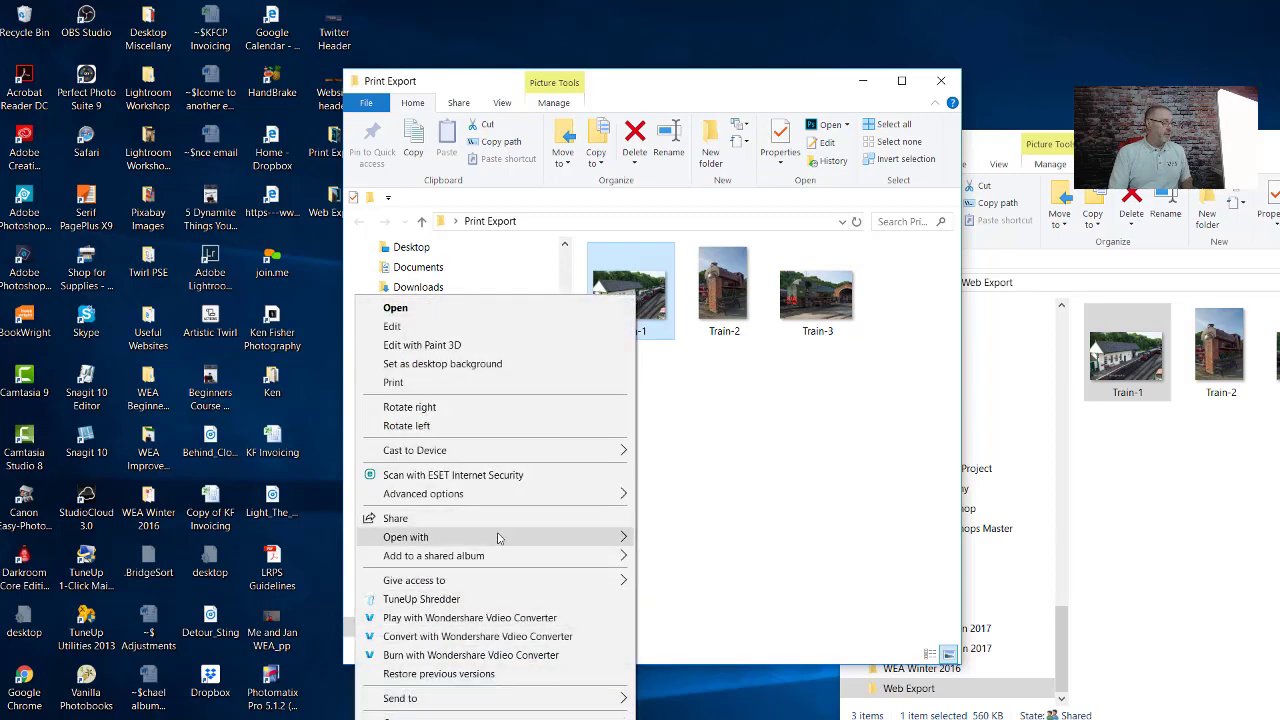
{"action": "mouse_move", "coordinate": [498, 540]}
{"action": "left_click", "coordinate": [288, 689]}
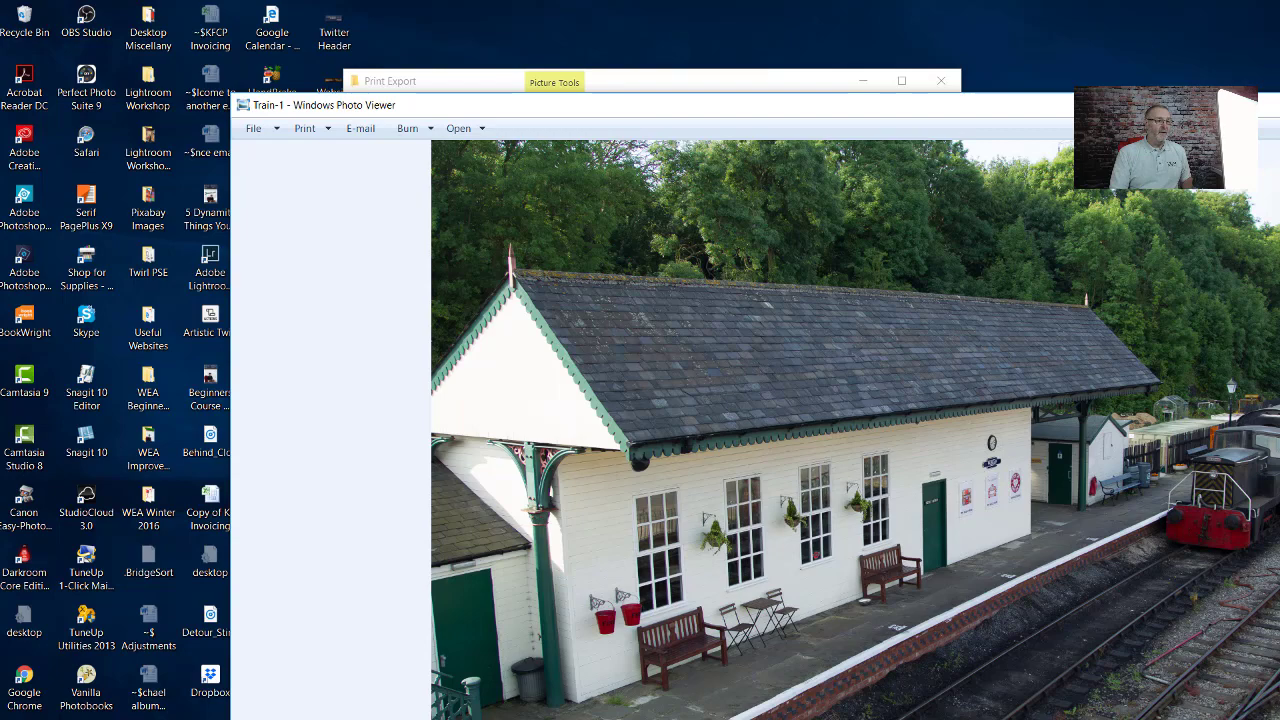
{"action": "left_click_drag", "start_coordinate": [700, 104], "coordinate": [658, 42]}
{"action": "left_click_drag", "start_coordinate": [1279, 50], "coordinate": [971, 40]}
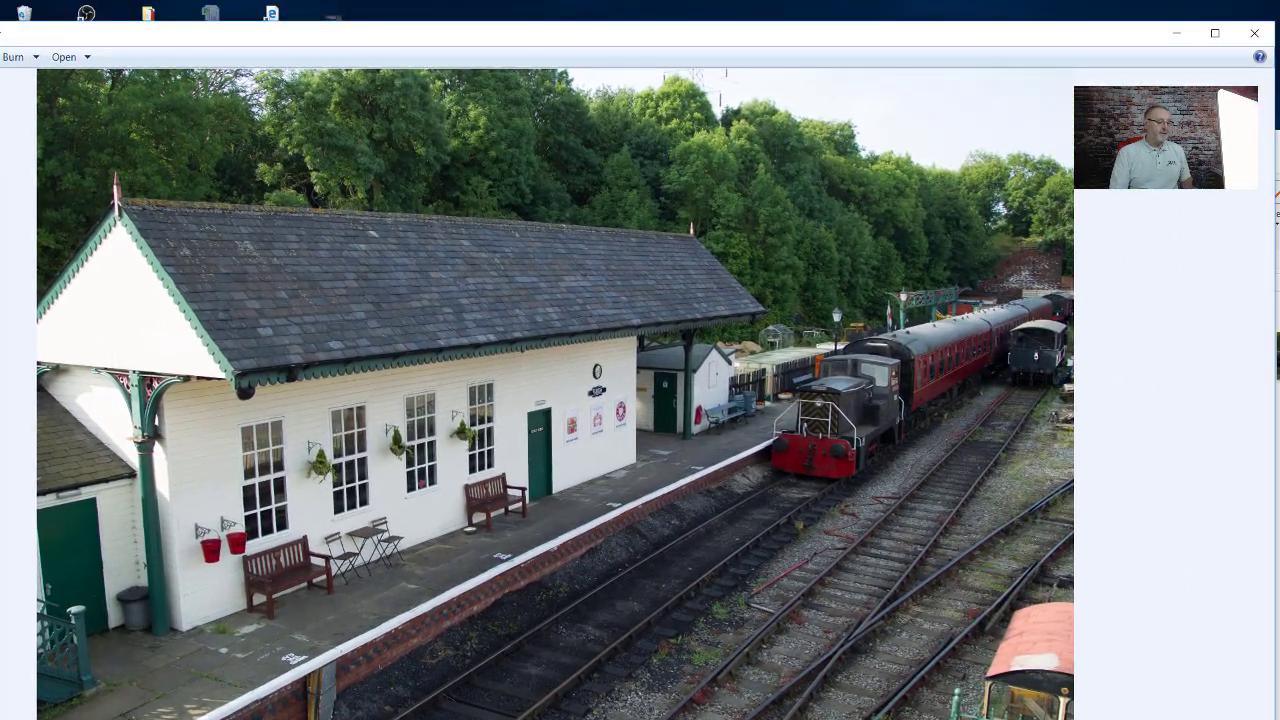